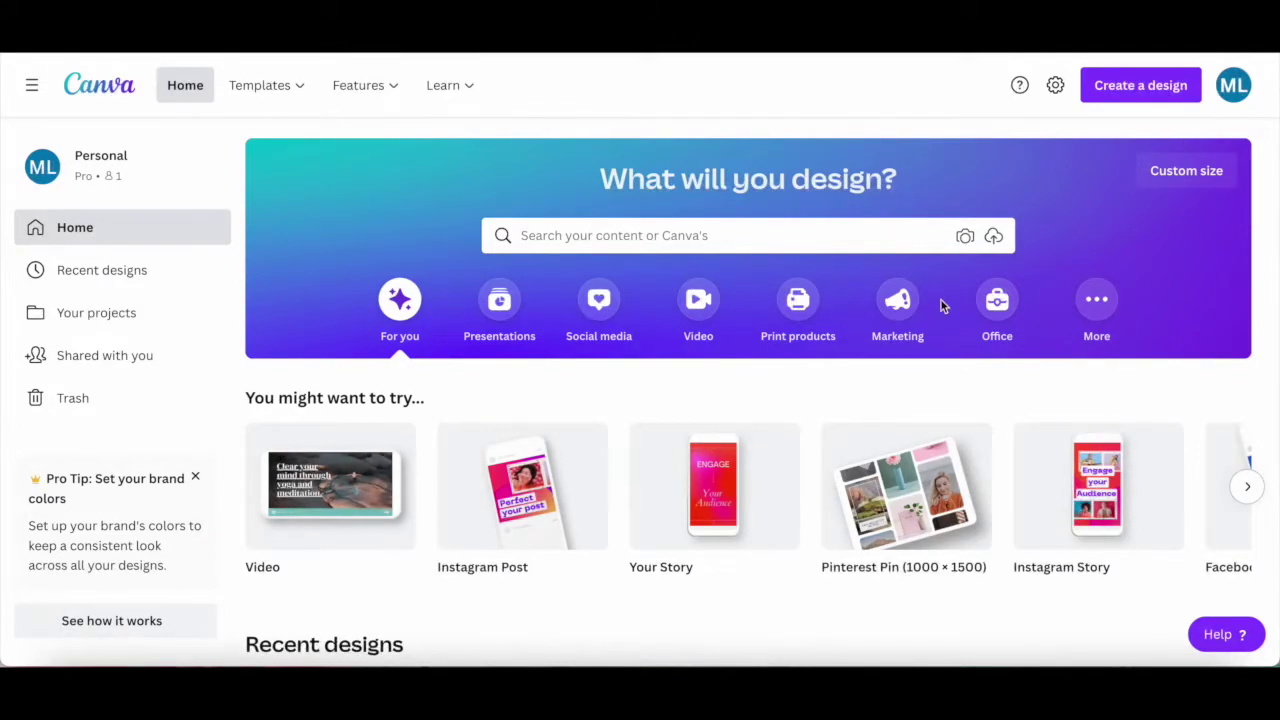
- Look over the recent designs on the home page and list only the designs in Your projects
{"action": "scroll", "coordinate": [940, 306], "scroll_direction": "down", "scroll_amount": 4}
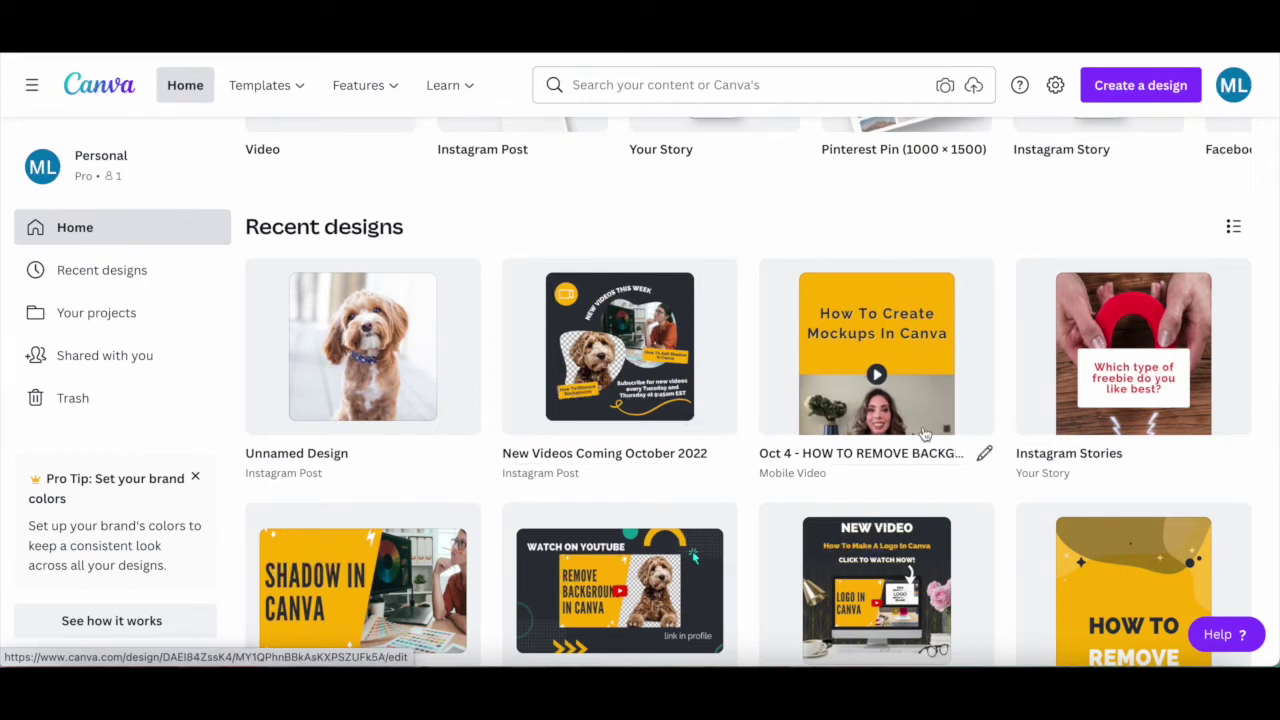
{"action": "scroll", "coordinate": [712, 346], "scroll_direction": "up", "scroll_amount": 4}
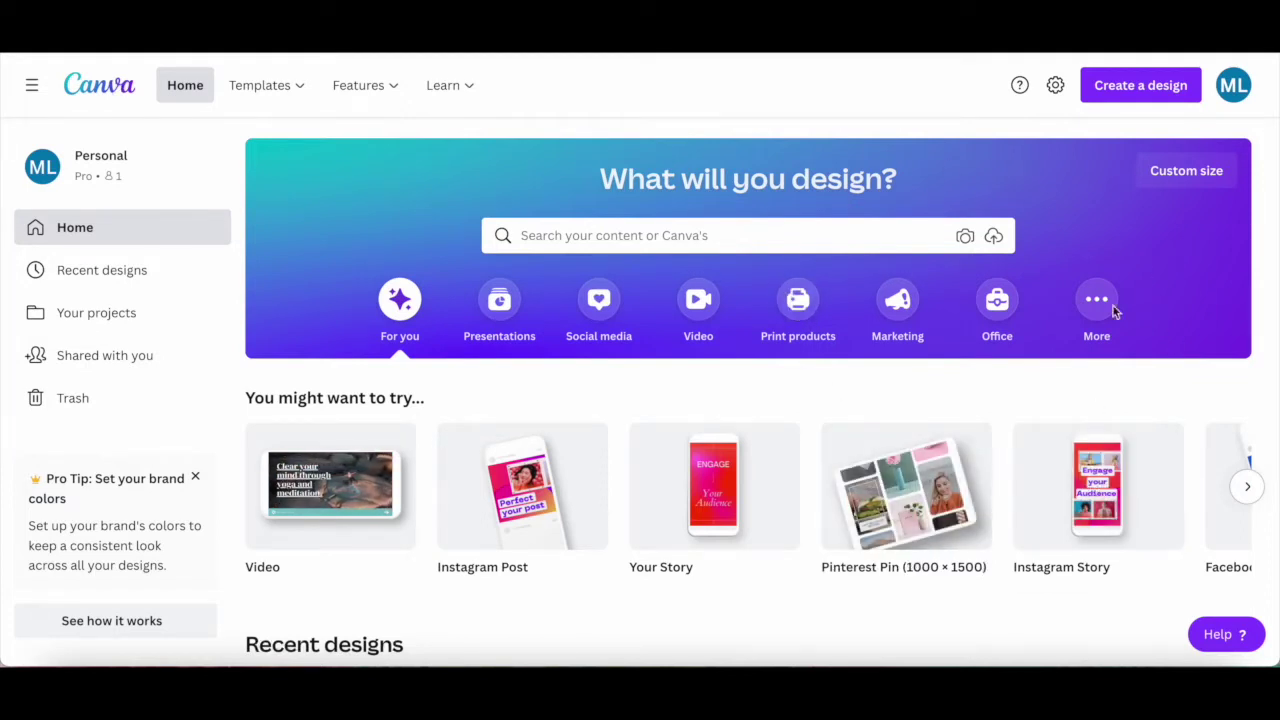
{"action": "left_click", "coordinate": [97, 313]}
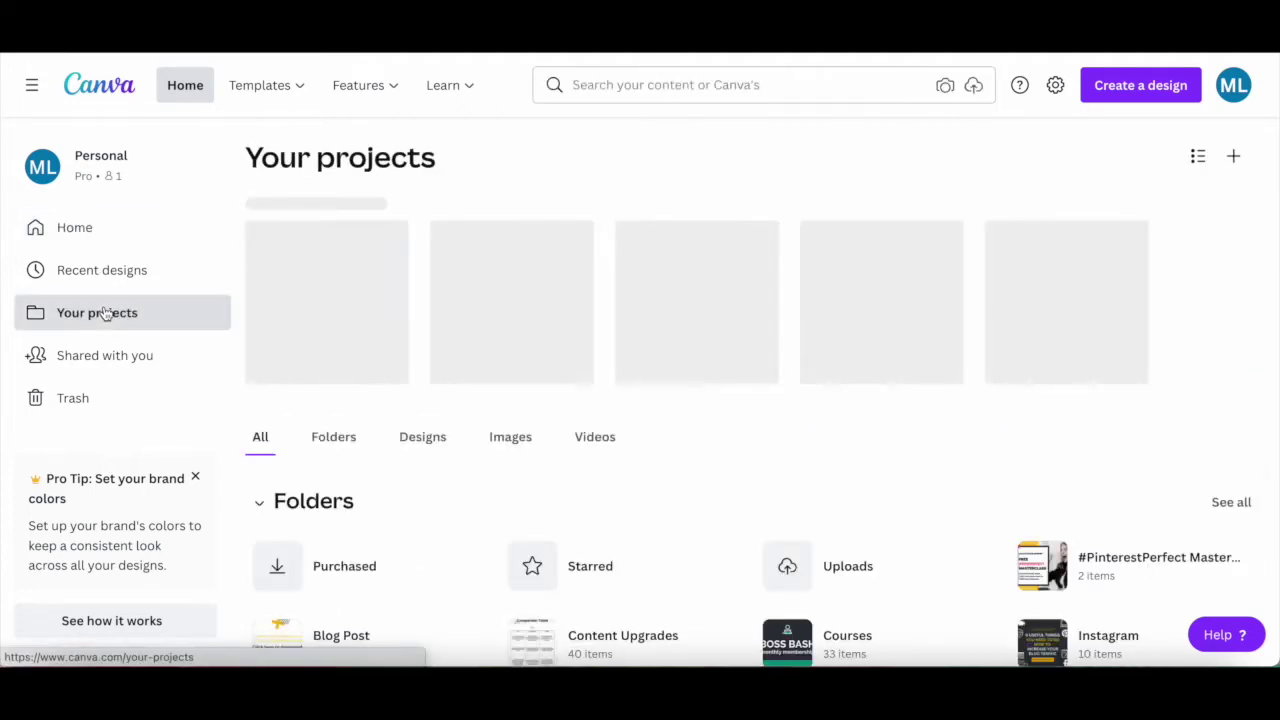
{"action": "left_click", "coordinate": [424, 464]}
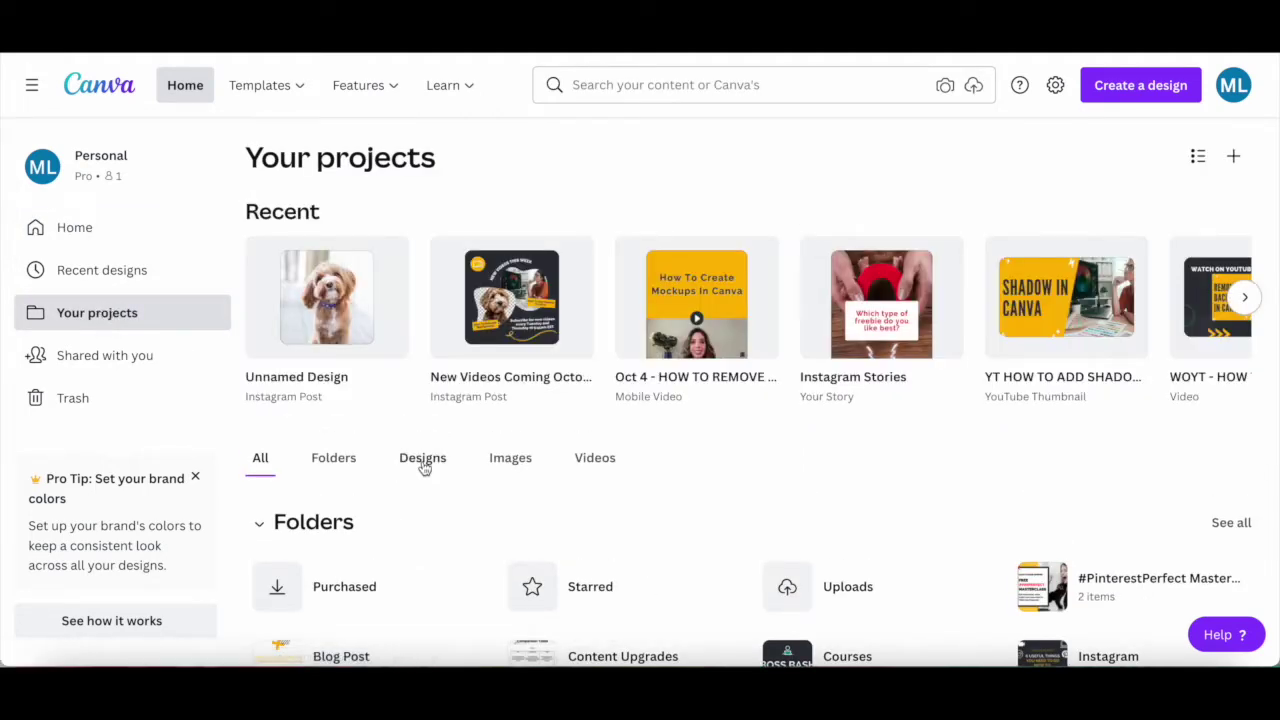
{"action": "scroll", "coordinate": [511, 450], "scroll_direction": "down", "scroll_amount": 1}
{"action": "scroll", "coordinate": [511, 450], "scroll_direction": "down", "scroll_amount": 1}
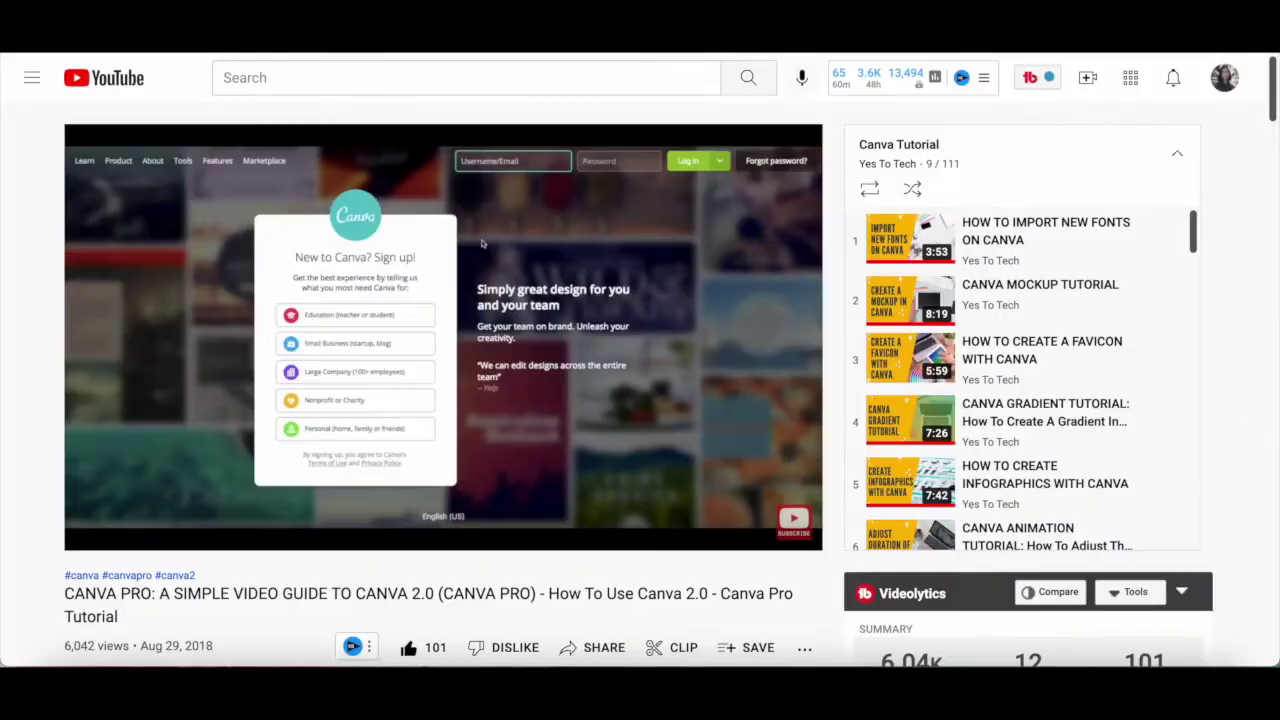
- Switch to YouTube and look through the videos in the Canva Tutorial playlist
{"action": "mouse_move", "coordinate": [384, 281]}
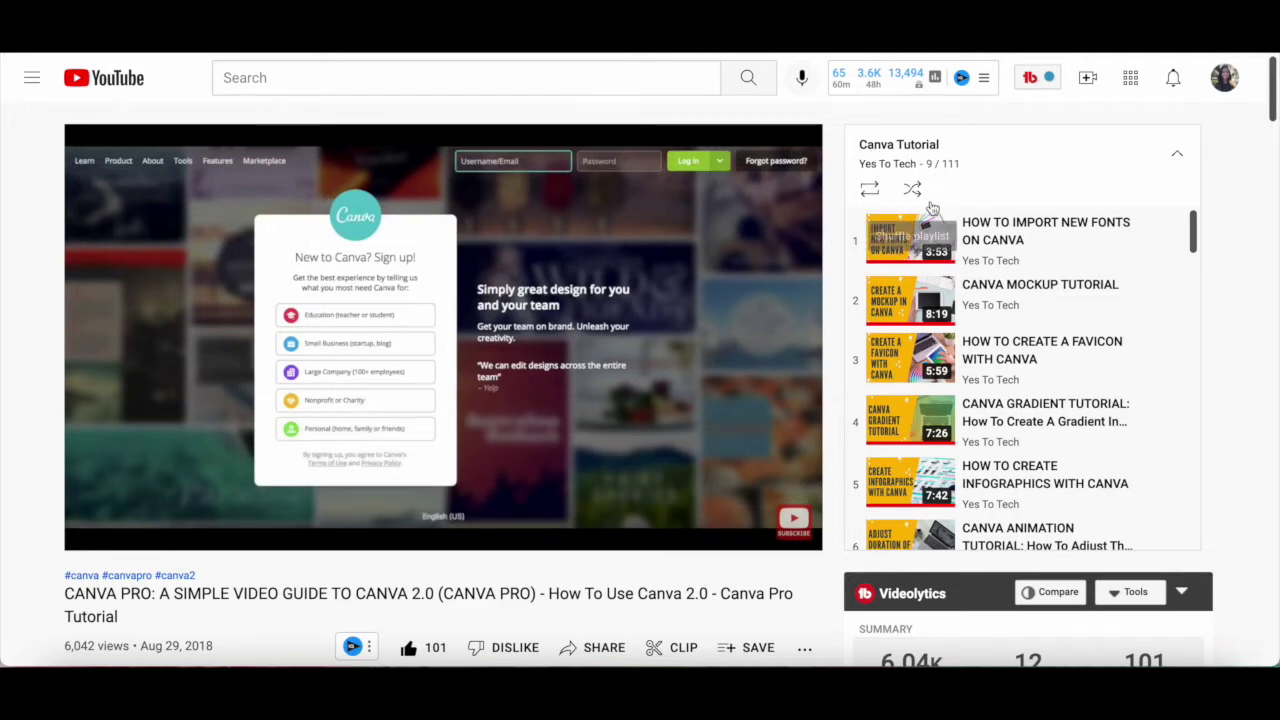
{"action": "scroll", "coordinate": [985, 275], "scroll_direction": "down", "scroll_amount": 4}
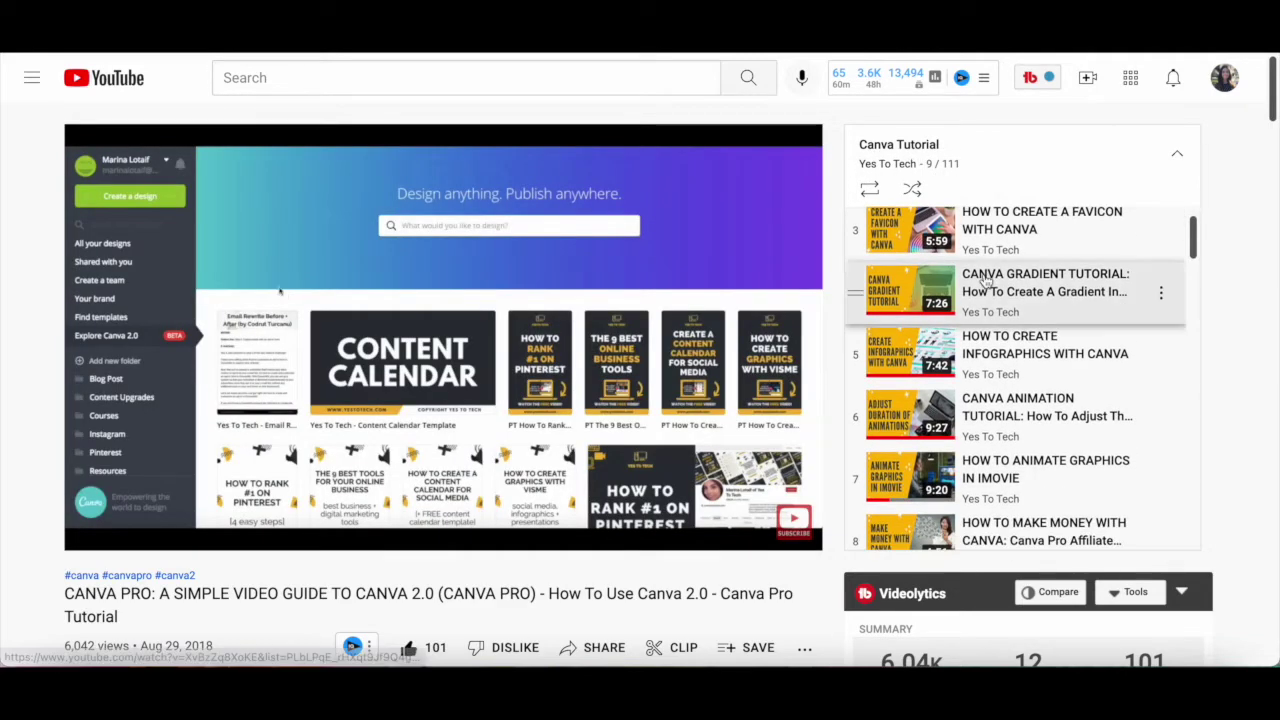
{"action": "scroll", "coordinate": [985, 280], "scroll_direction": "down", "scroll_amount": 8}
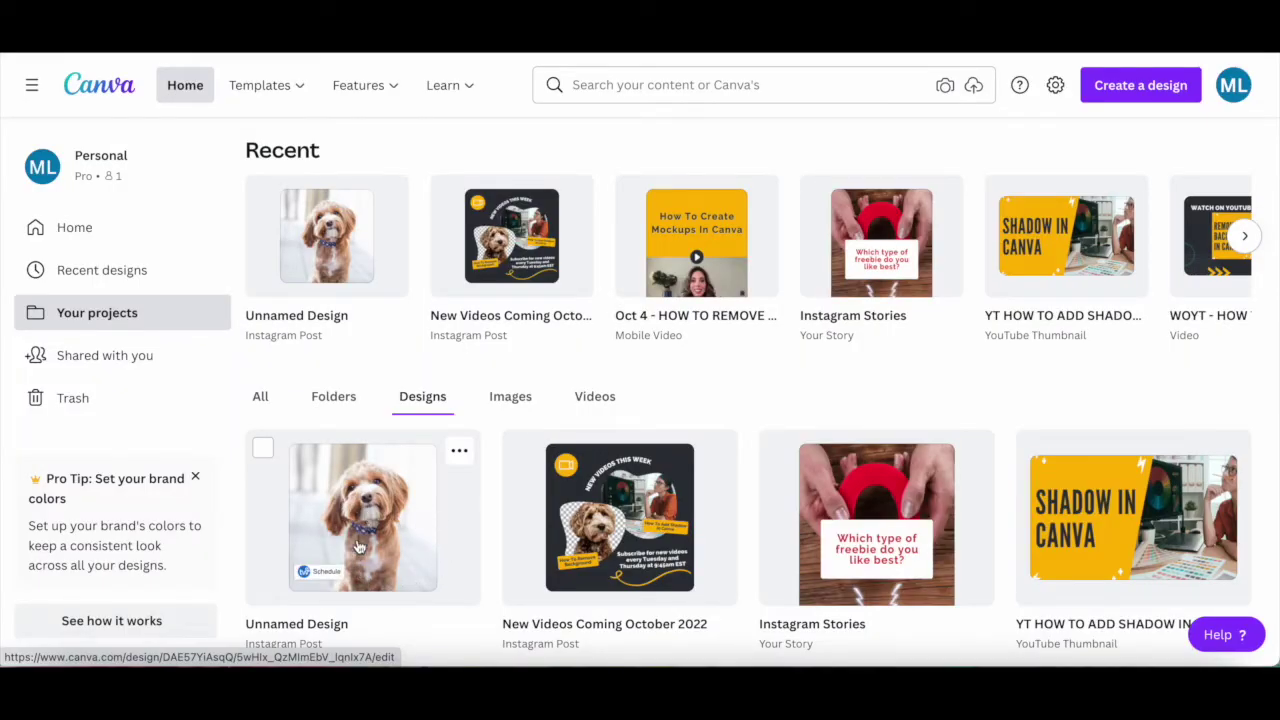
- Open the unnamed Instagram Post design with the dog photo in Canva and remove the photo's background with Background Remover
{"action": "left_click", "coordinate": [370, 513]}
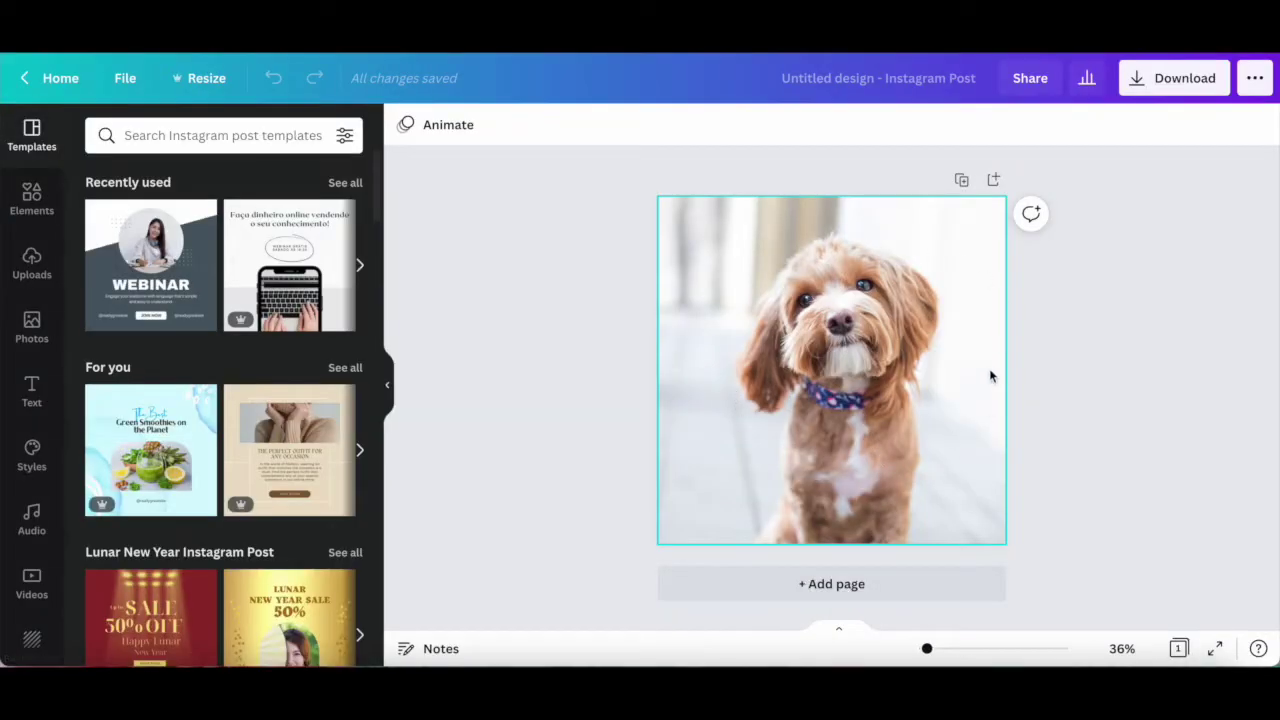
{"action": "left_click", "coordinate": [797, 393]}
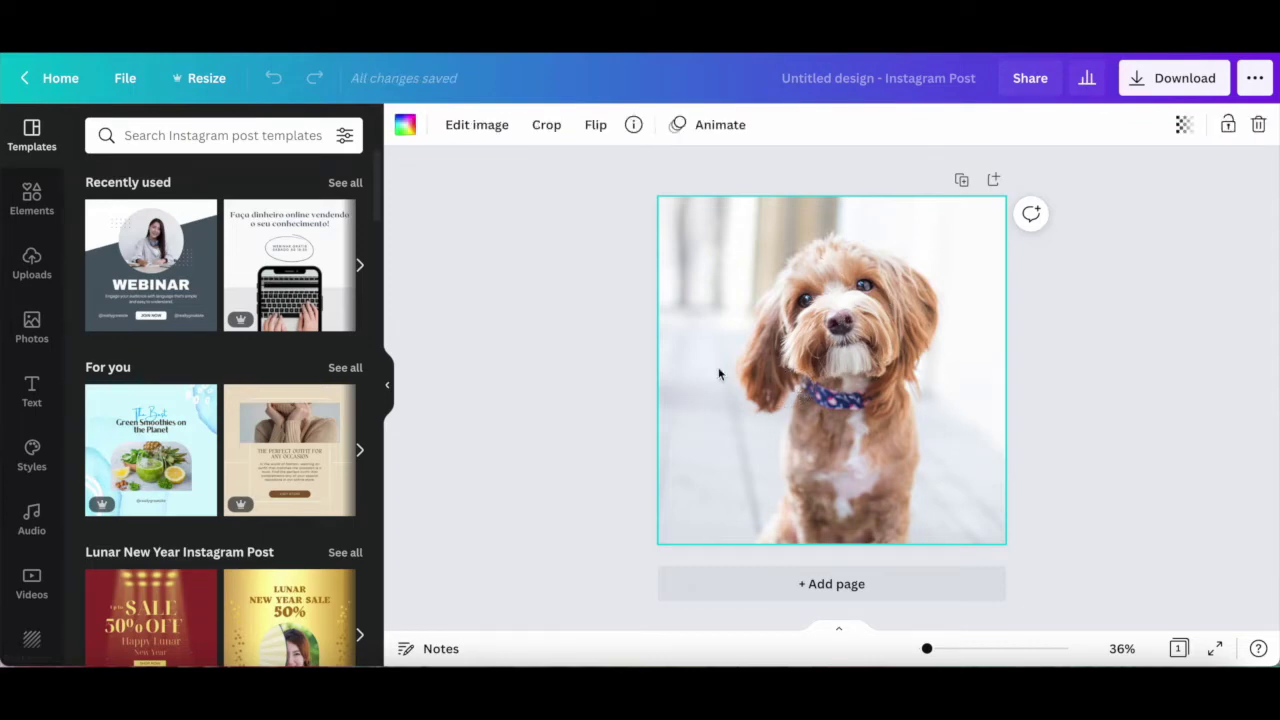
{"action": "left_click", "coordinate": [464, 128]}
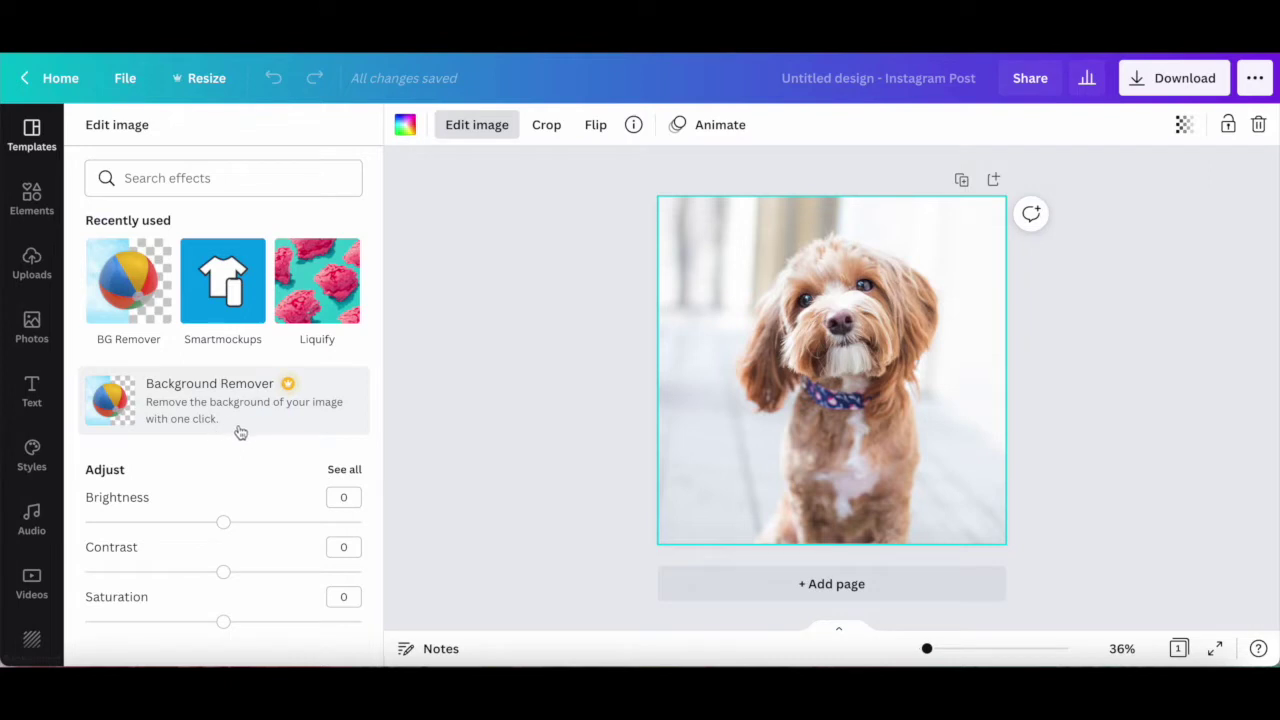
{"action": "left_click", "coordinate": [238, 428]}
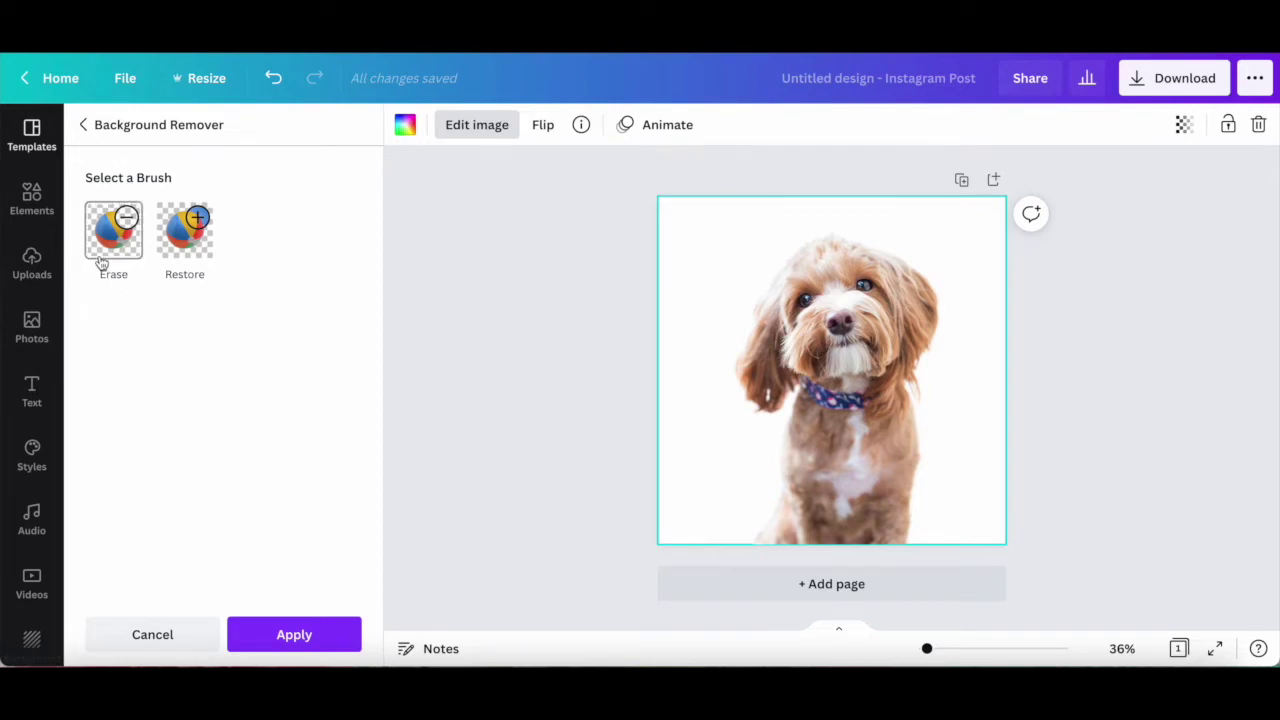
- Restore a small area beside the dog's lower body with the Restore brush at size 40, comparing it with the original image
{"action": "left_click", "coordinate": [104, 258]}
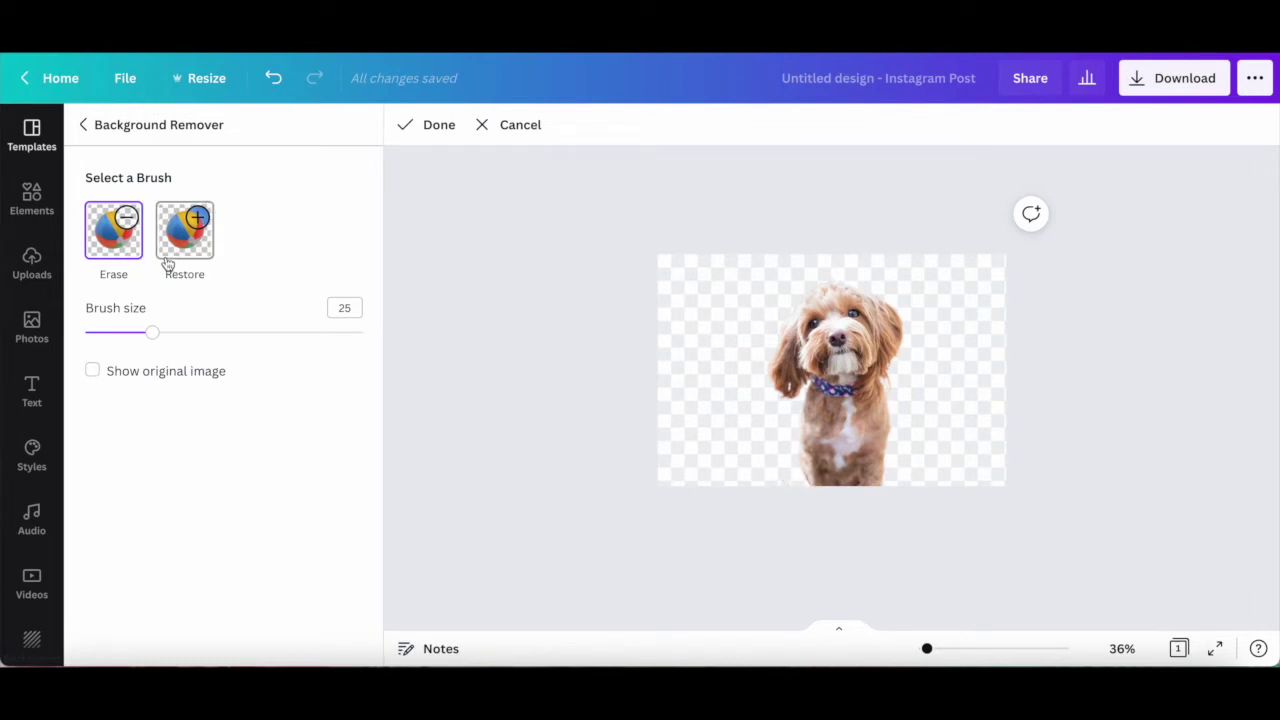
{"action": "left_click", "coordinate": [166, 258]}
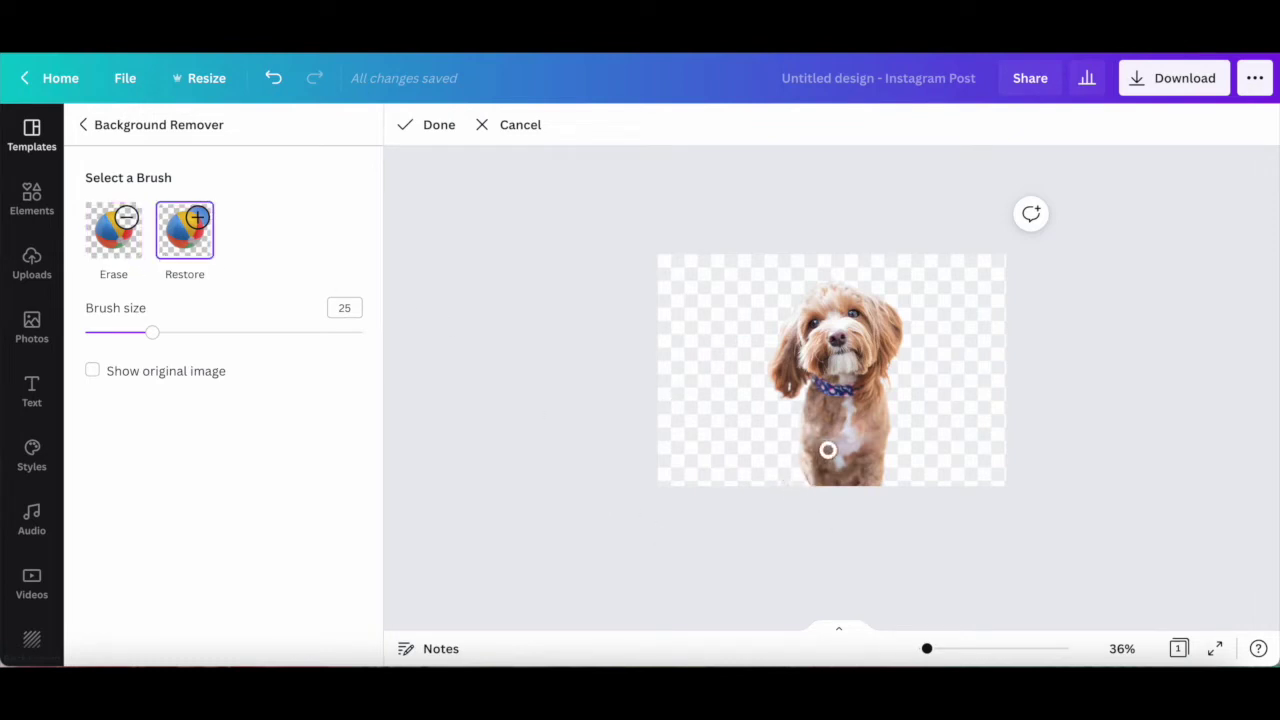
{"action": "mouse_move", "coordinate": [152, 332]}
{"action": "left_mouse_down"}
{"action": "mouse_move", "coordinate": [252, 343]}
{"action": "mouse_move", "coordinate": [194, 333]}
{"action": "left_mouse_up"}
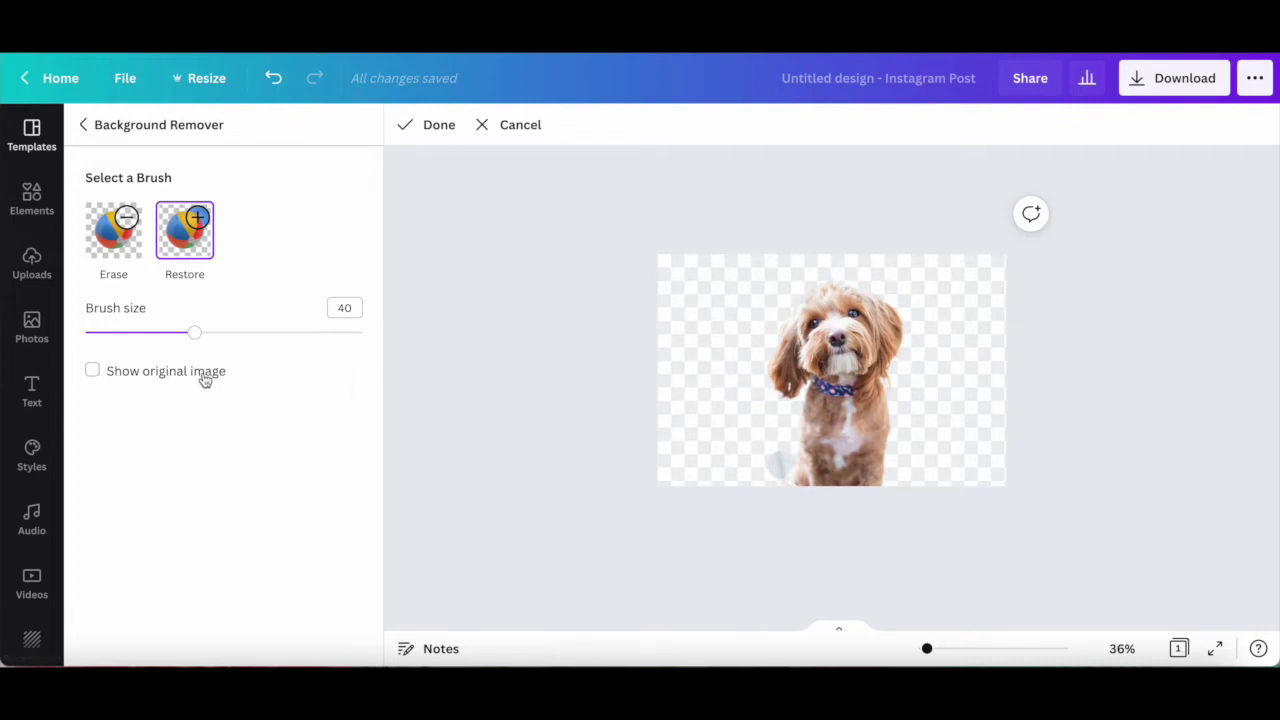
{"action": "left_click", "coordinate": [204, 375]}
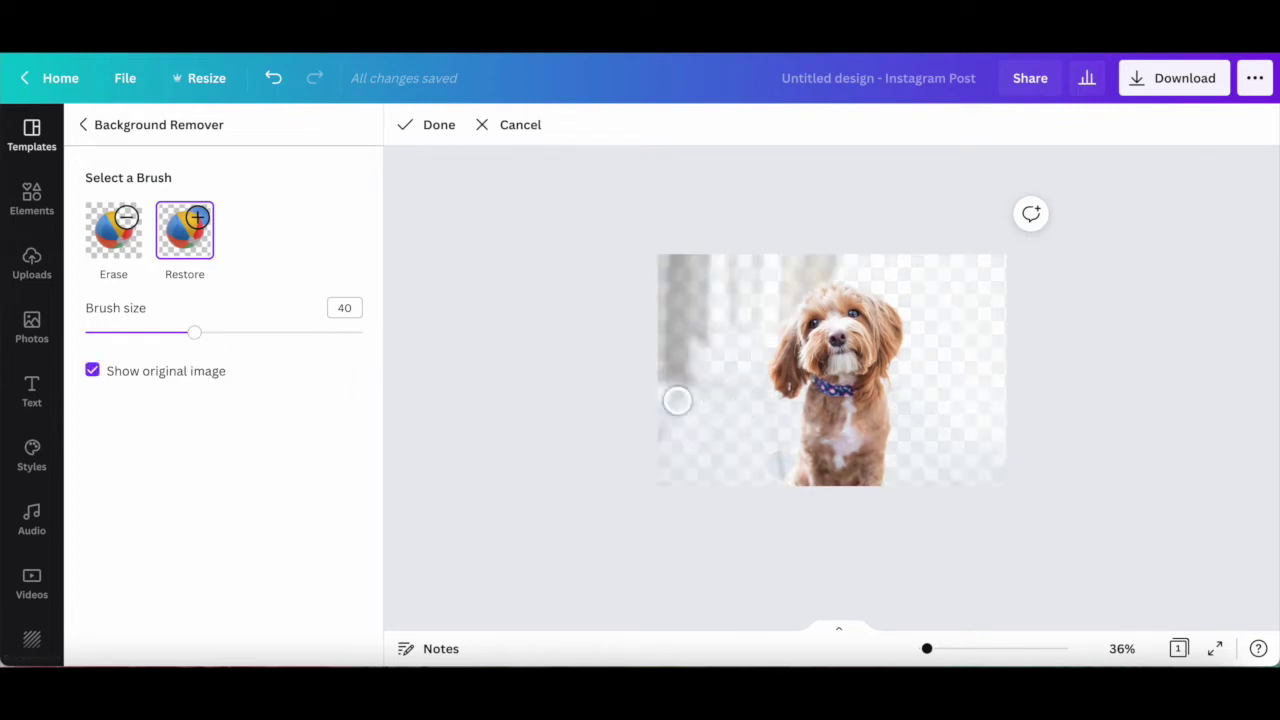
{"action": "left_click", "coordinate": [195, 370]}
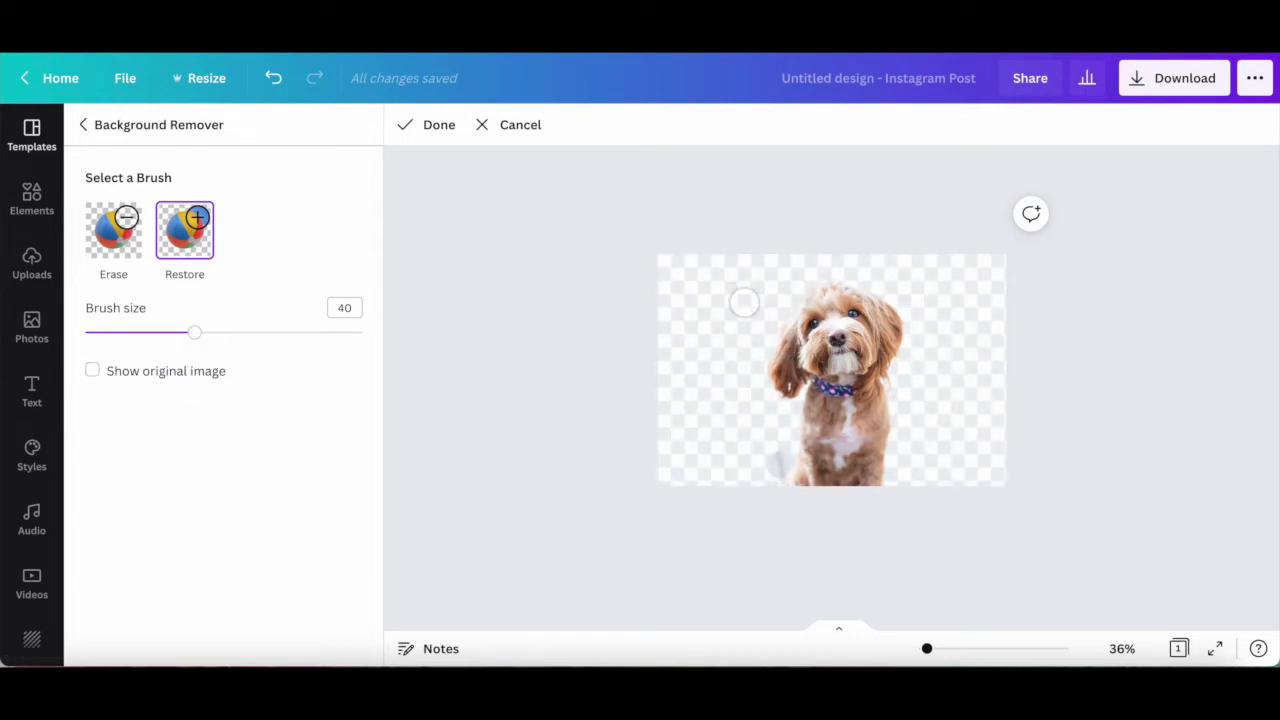
{"action": "key", "text": "Escape"}
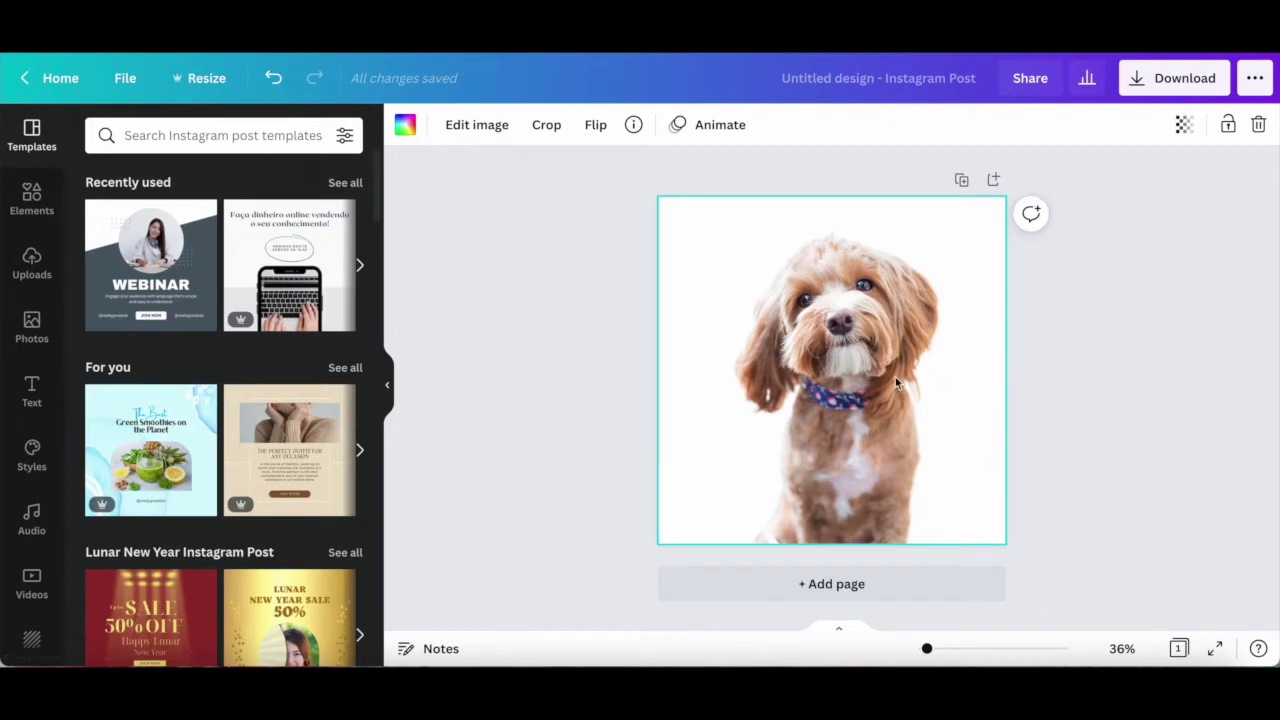
- Shift the dog photo to the left within the page's crop and apply the crop
{"action": "double_click", "coordinate": [816, 367]}
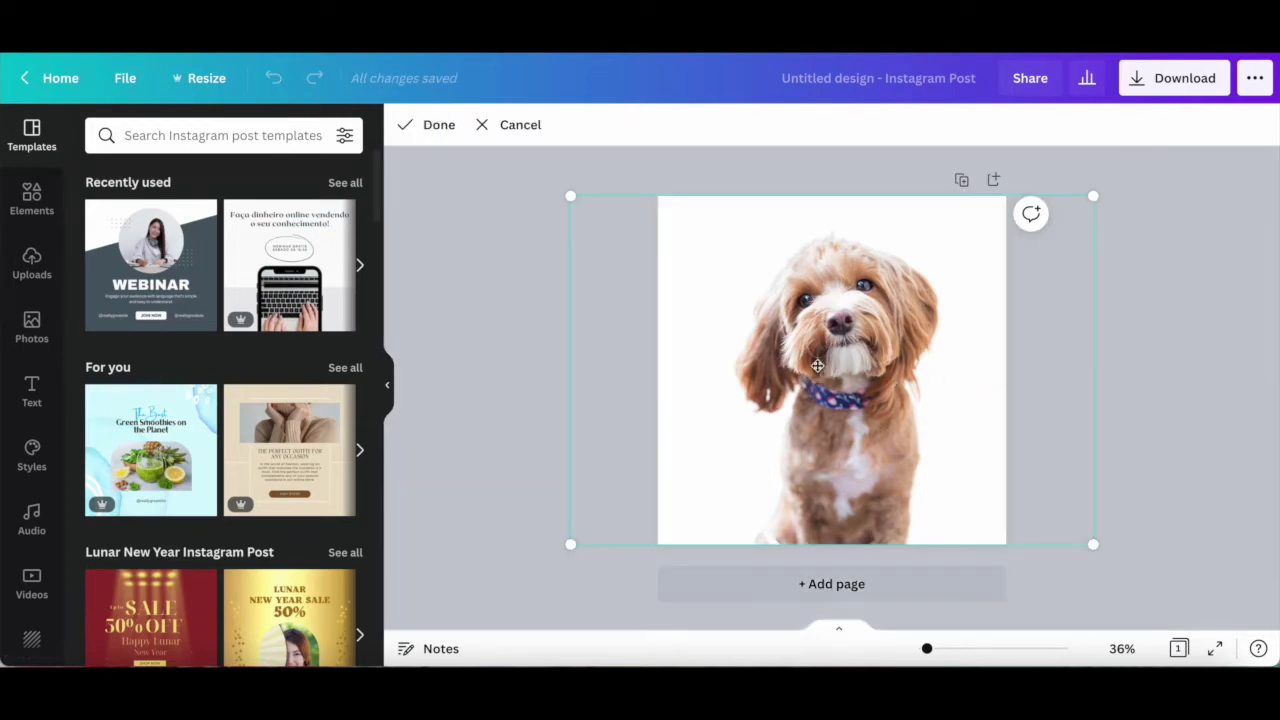
{"action": "mouse_move", "coordinate": [572, 198]}
{"action": "left_mouse_down"}
{"action": "mouse_move", "coordinate": [478, 141]}
{"action": "mouse_move", "coordinate": [571, 180]}
{"action": "mouse_move", "coordinate": [571, 197]}
{"action": "left_mouse_up"}
{"action": "left_click_drag", "start_coordinate": [850, 345], "coordinate": [776, 320]}
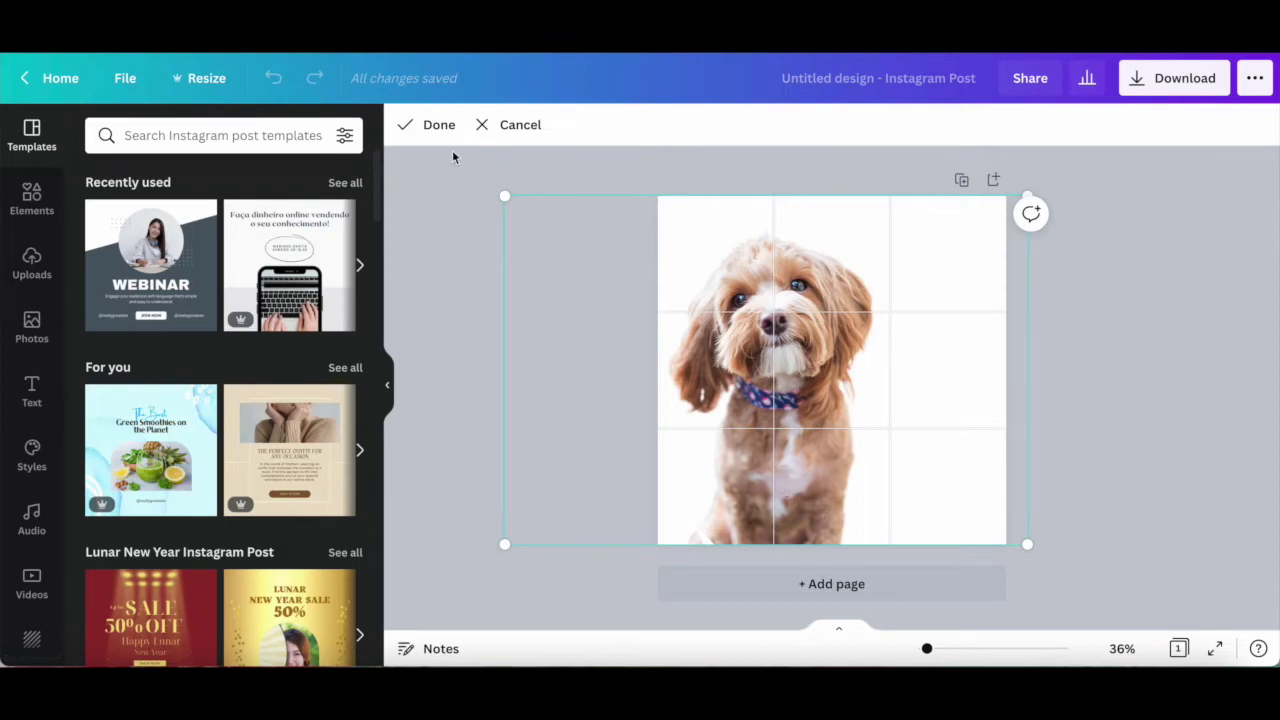
{"action": "left_click", "coordinate": [440, 128]}
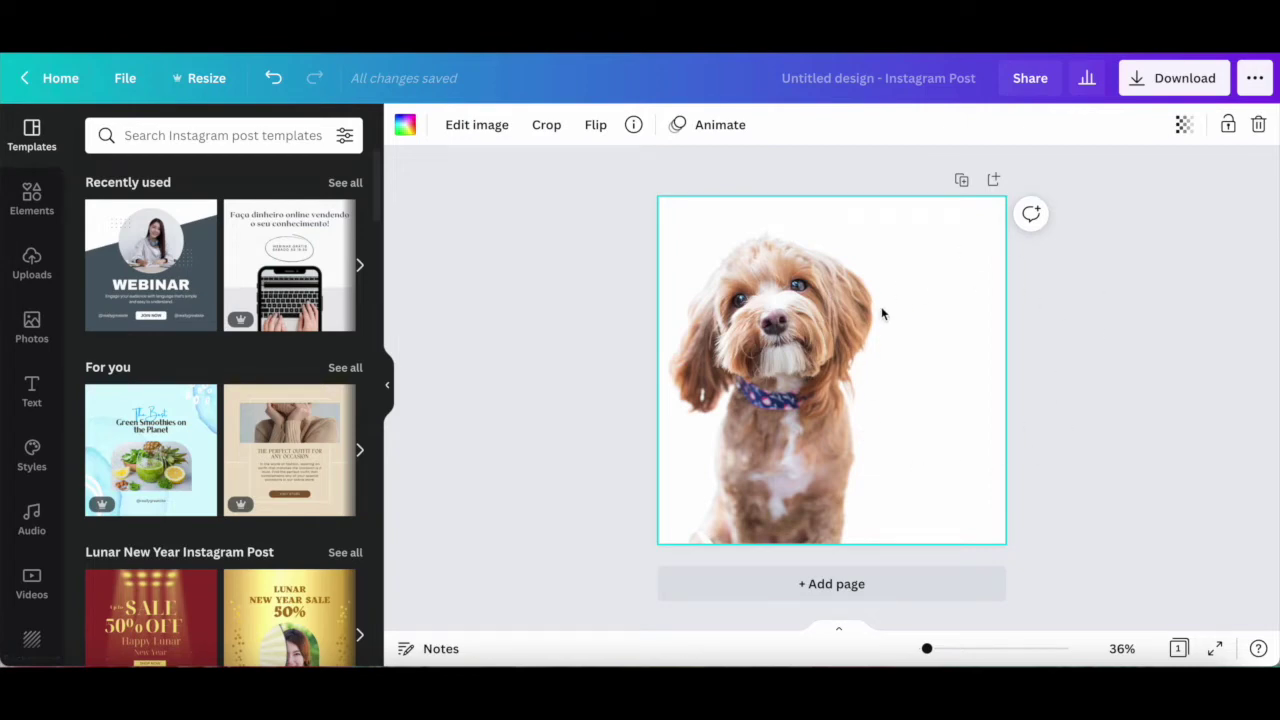
- Detach the dog image from the page background
{"action": "right_click", "coordinate": [882, 314]}
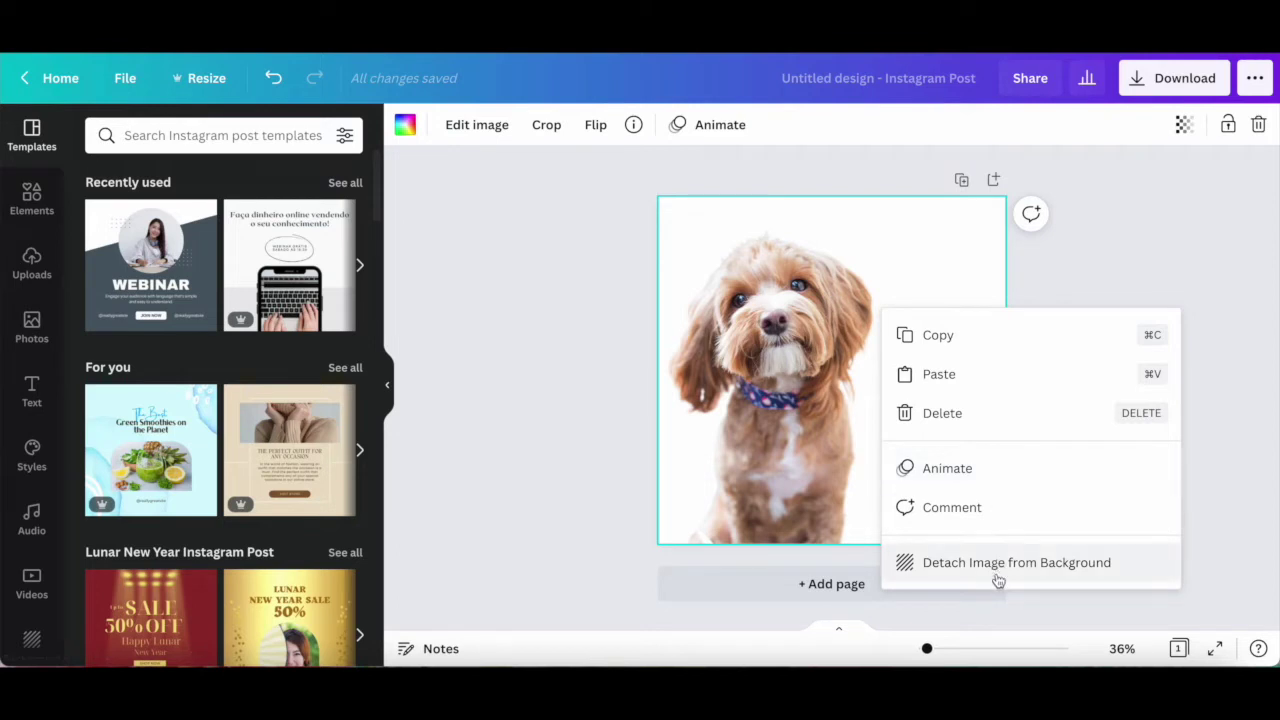
{"action": "left_click", "coordinate": [996, 568]}
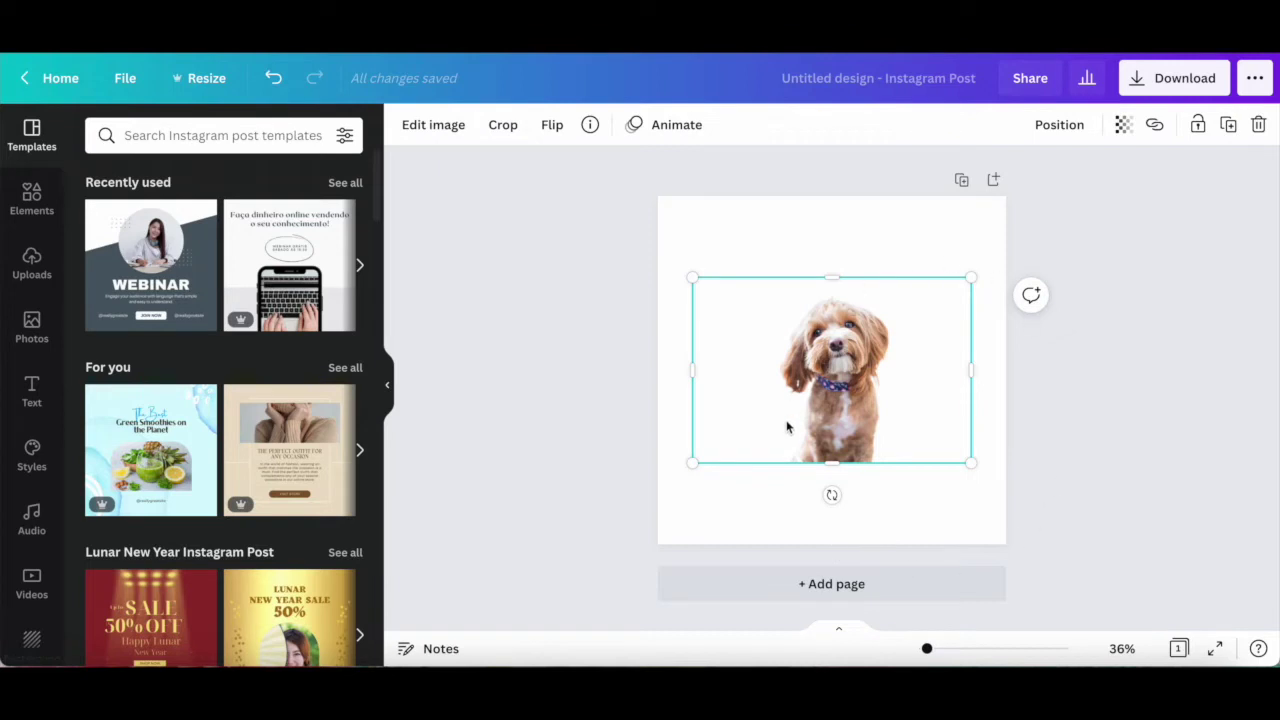
- Try preset colours on the page background, including black and red, and finish with pink
{"action": "left_click", "coordinate": [690, 541]}
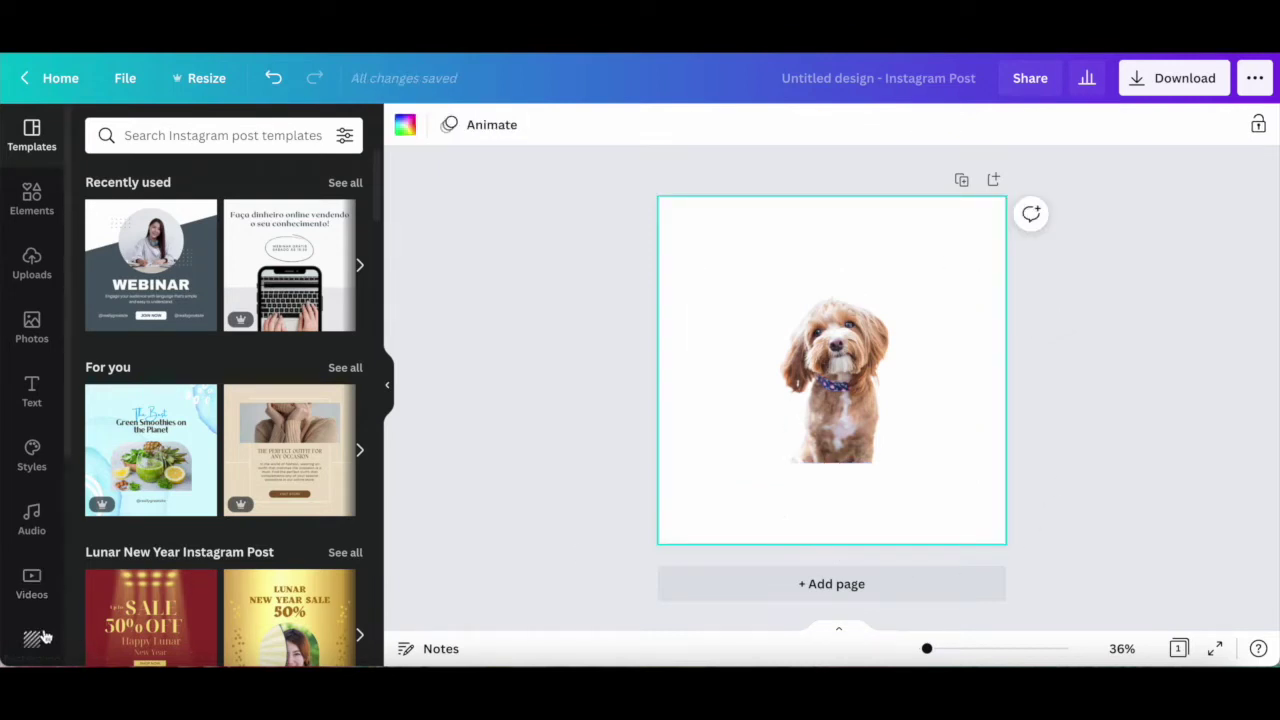
{"action": "scroll", "coordinate": [44, 636], "scroll_direction": "down", "scroll_amount": 1}
{"action": "scroll", "coordinate": [44, 636], "scroll_direction": "down", "scroll_amount": 1}
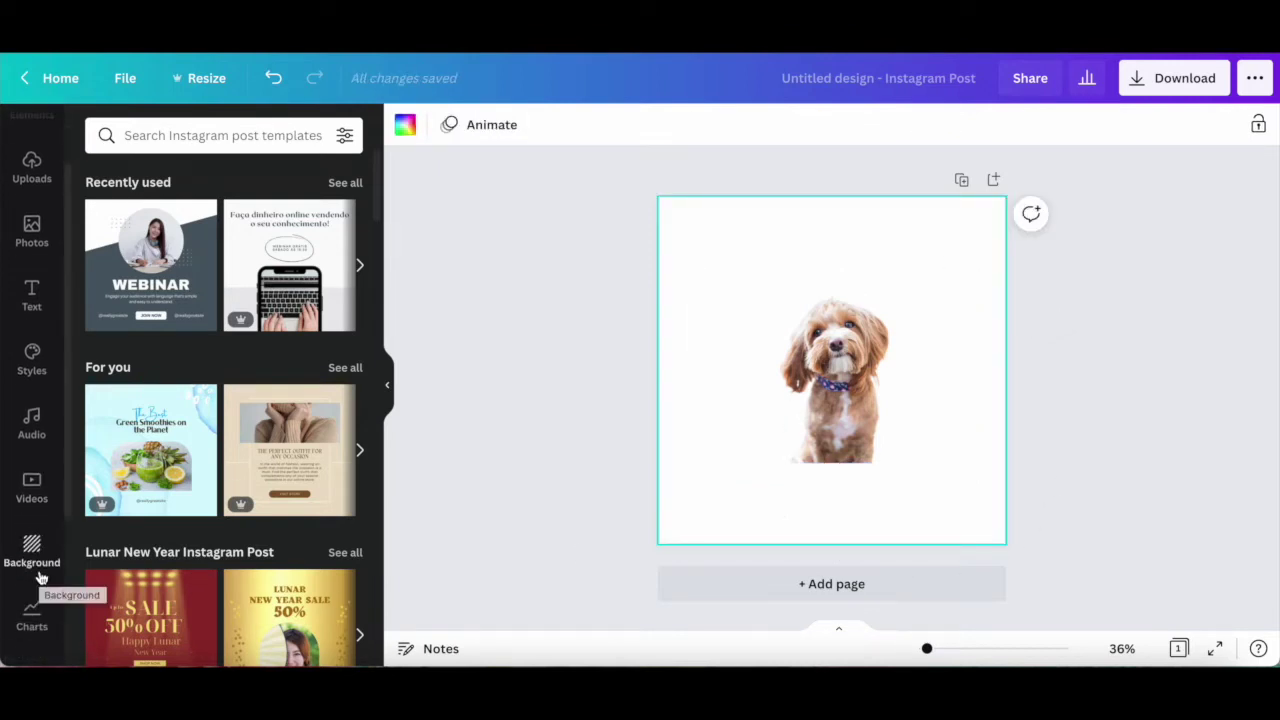
{"action": "left_click", "coordinate": [40, 578]}
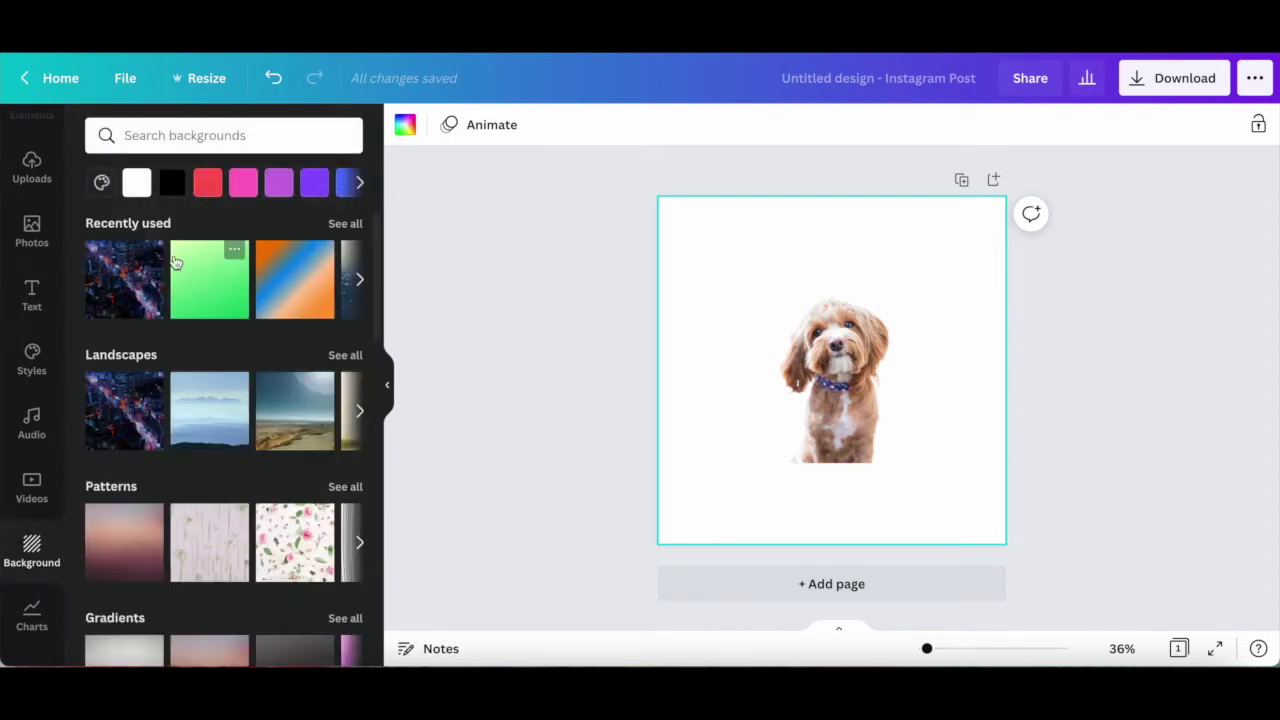
{"action": "left_click", "coordinate": [171, 184]}
{"action": "left_click", "coordinate": [207, 183]}
{"action": "left_click", "coordinate": [243, 183]}
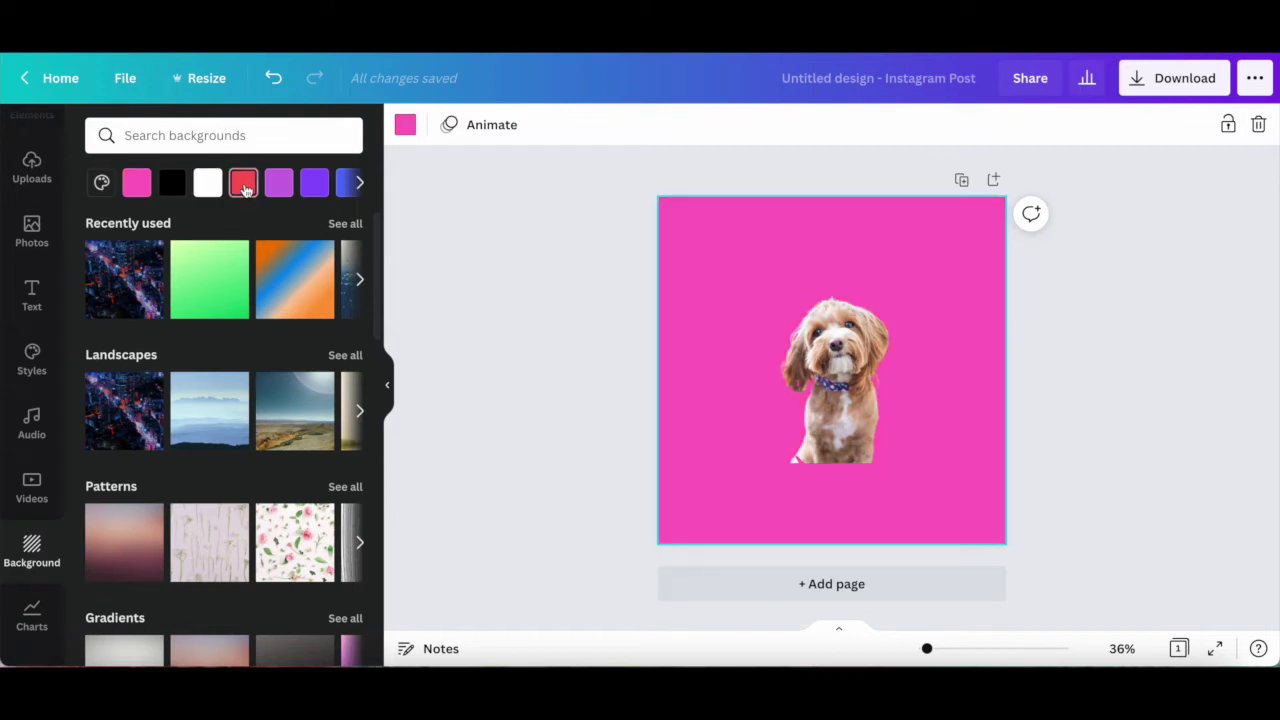
- Recolour the page background with the Yes To Tech brand teal, and finish with the brand yellow
{"action": "left_click", "coordinate": [402, 128]}
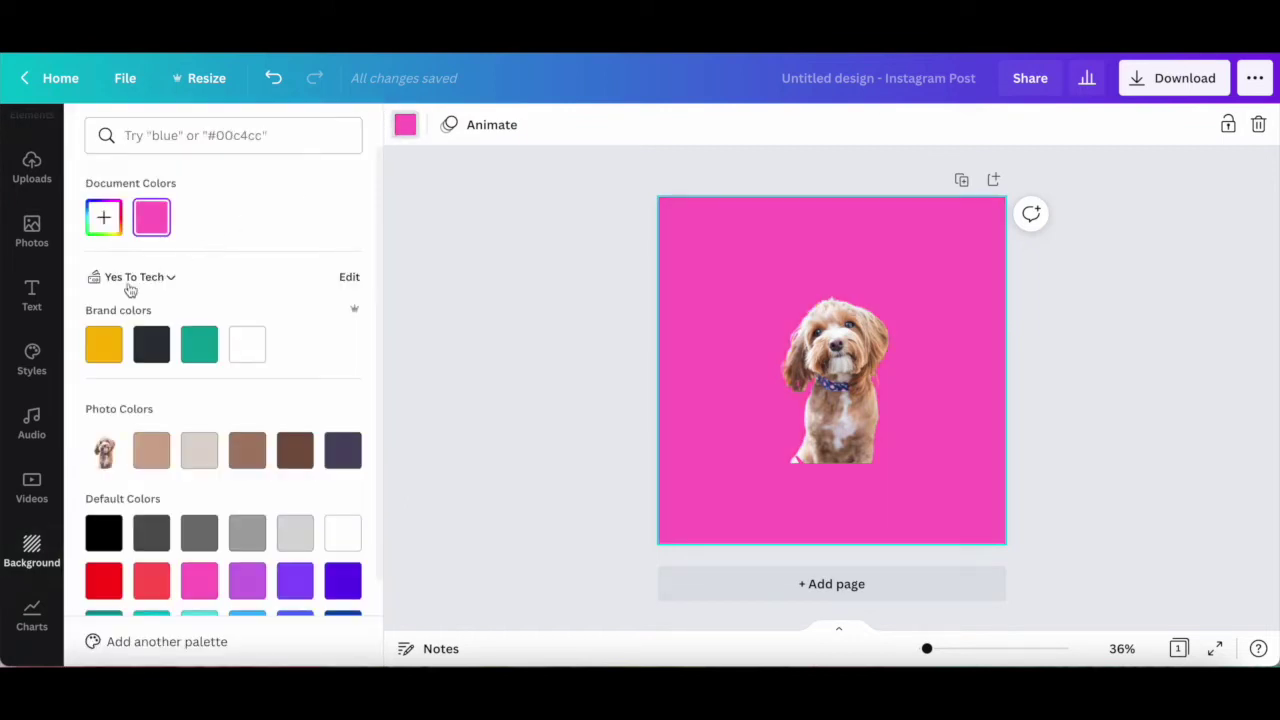
{"action": "left_click", "coordinate": [200, 352]}
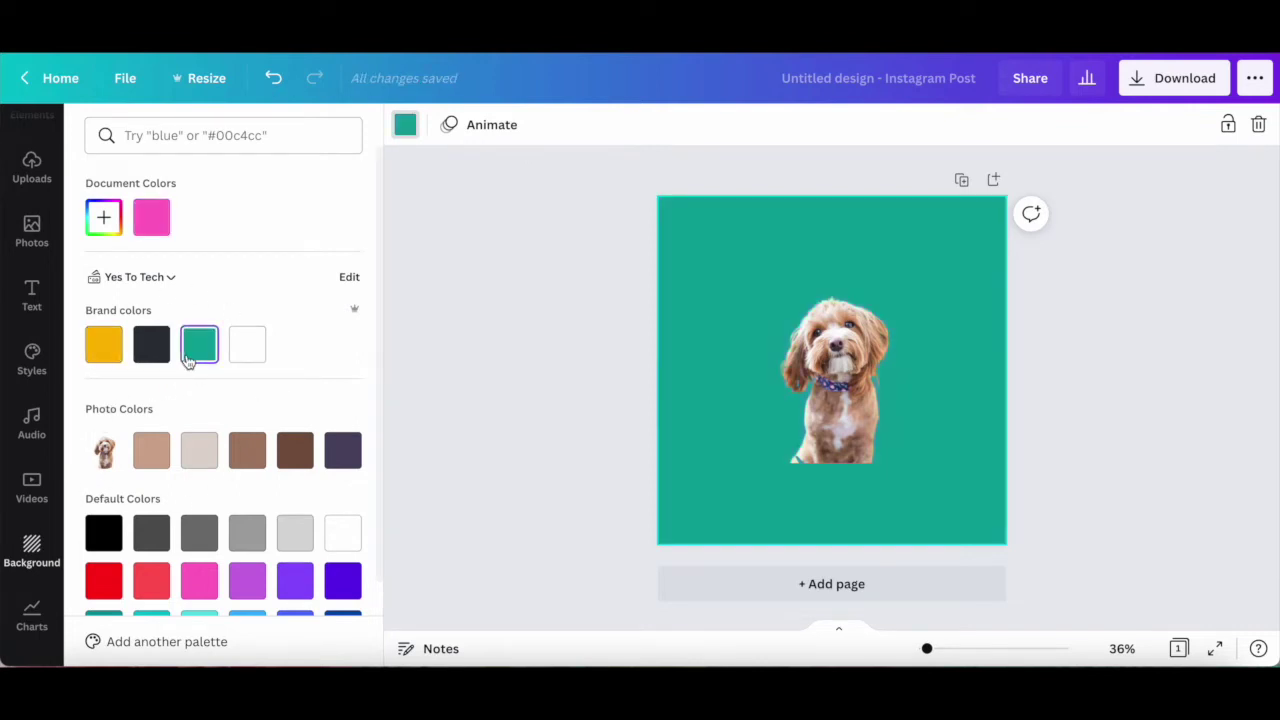
{"action": "left_click", "coordinate": [104, 356]}
{"action": "key", "text": "Escape"}
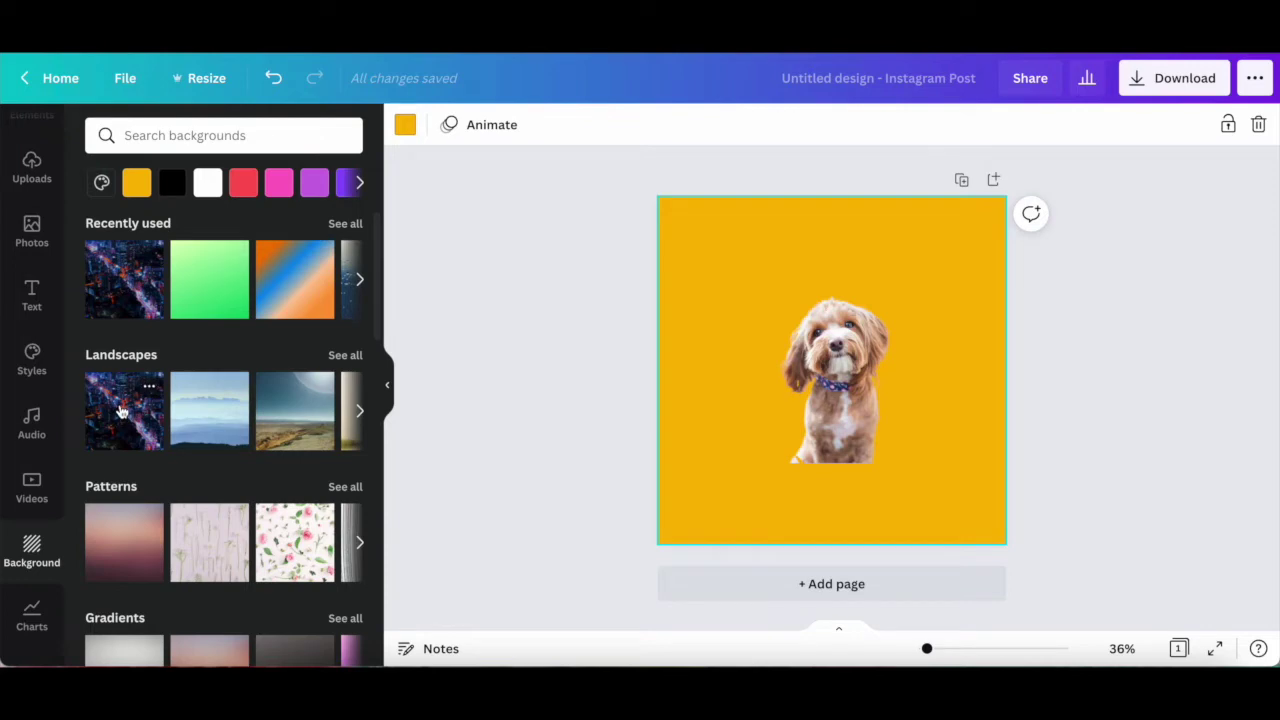
- Try background images from Landscapes, Patterns, Gradients, Abstract and Food, and finish with the grey cloudy one from Textures
{"action": "left_click", "coordinate": [119, 411]}
{"action": "left_click", "coordinate": [121, 540]}
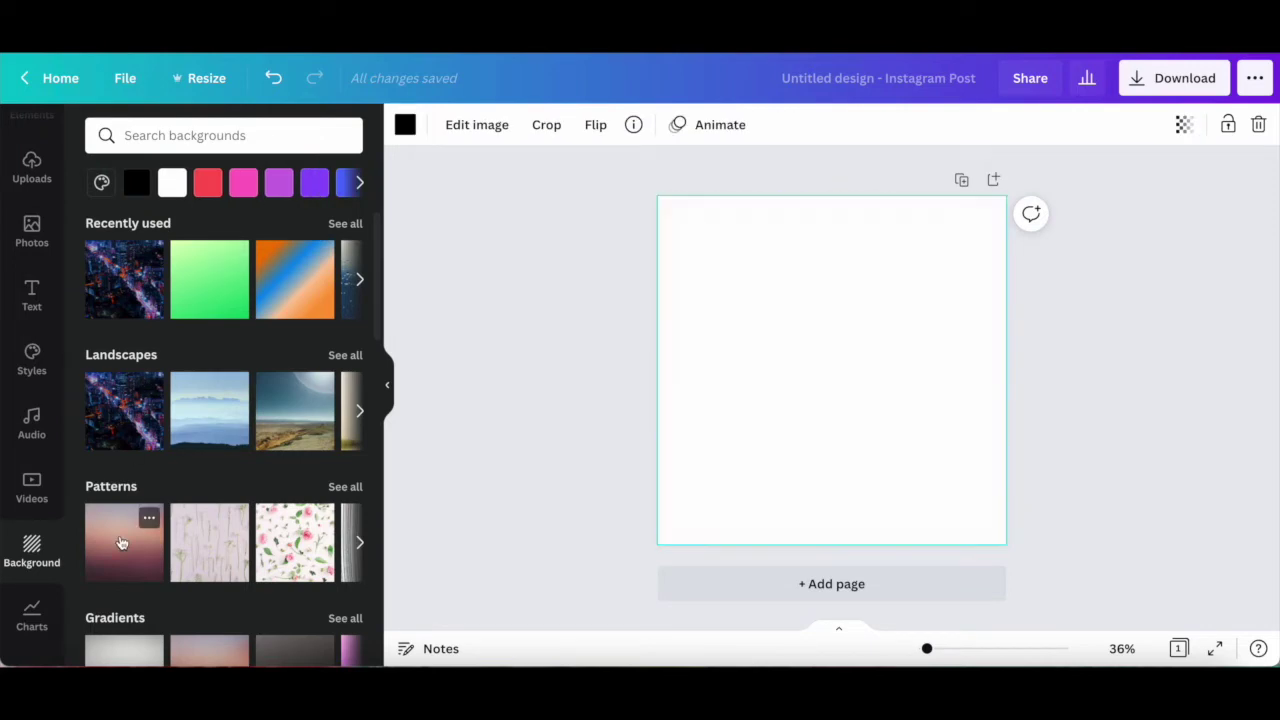
{"action": "scroll", "coordinate": [120, 542], "scroll_direction": "down", "scroll_amount": 2}
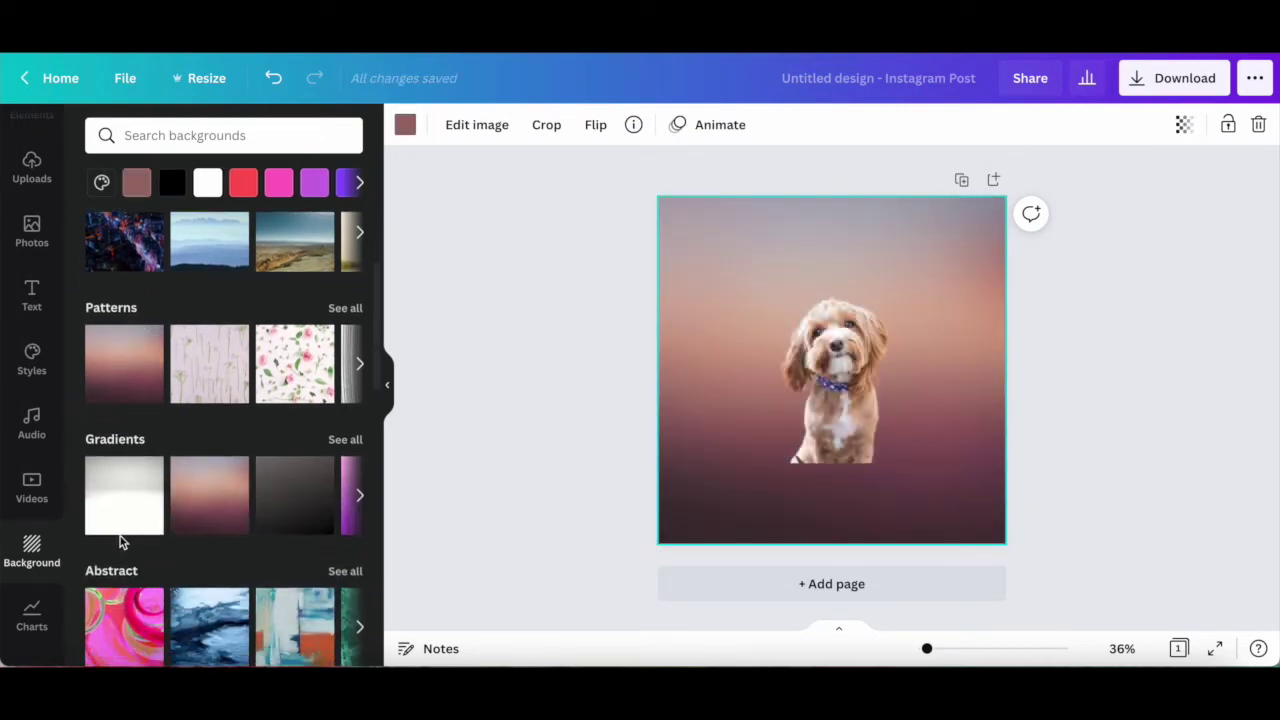
{"action": "left_click", "coordinate": [121, 540]}
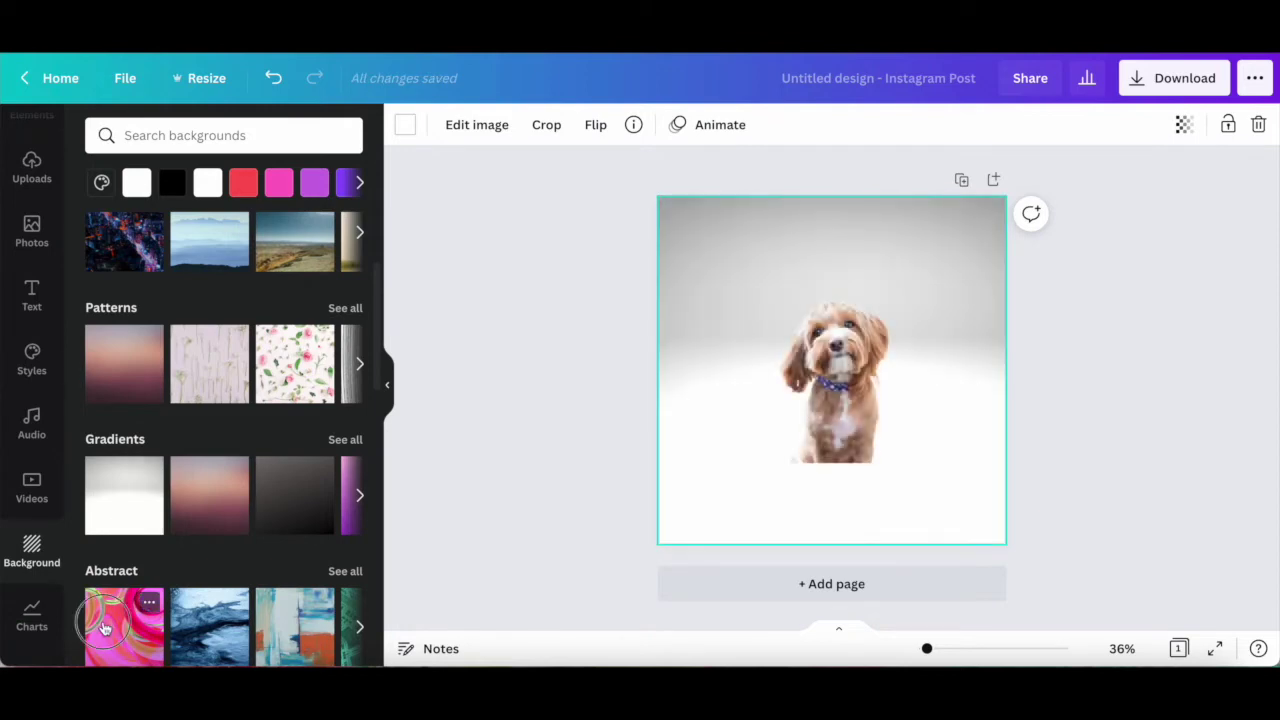
{"action": "left_click", "coordinate": [112, 622]}
{"action": "scroll", "coordinate": [112, 560], "scroll_direction": "down", "scroll_amount": 3}
{"action": "left_click", "coordinate": [120, 484]}
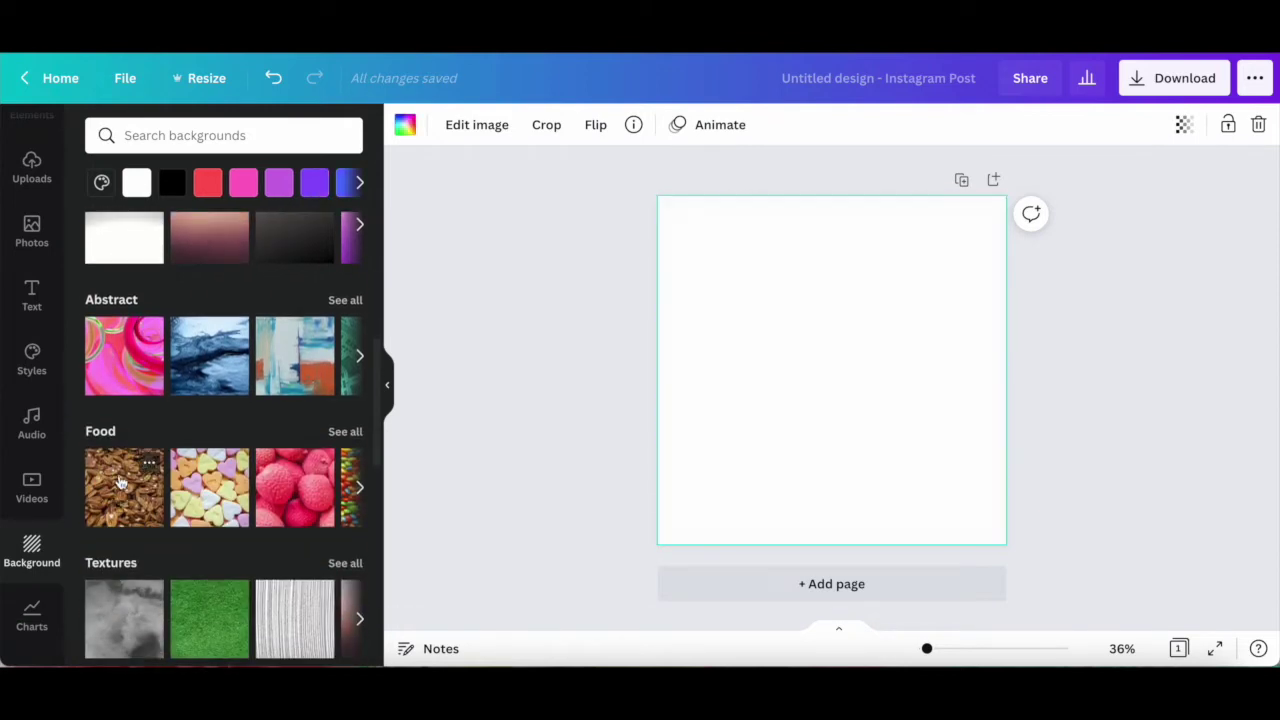
{"action": "left_click", "coordinate": [122, 609]}
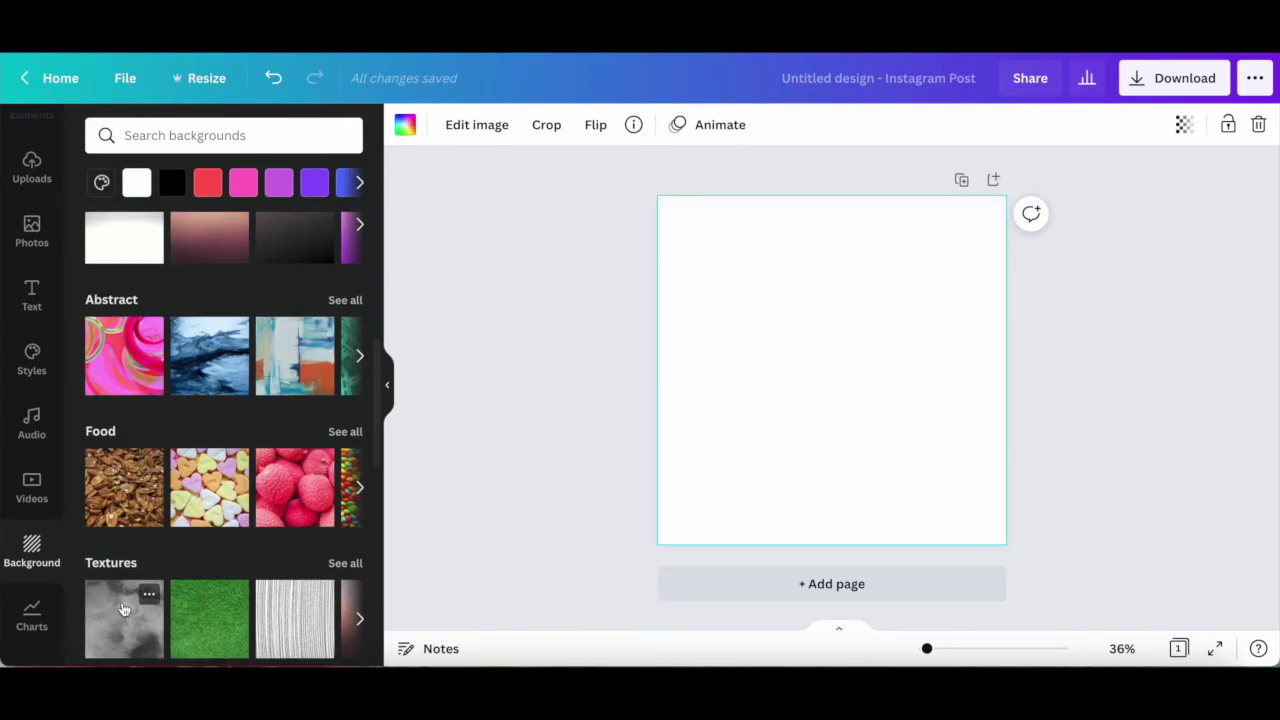
- Try the first background images from Flowers and Nature, and finish with the grey and white studio gradient
{"action": "scroll", "coordinate": [124, 550], "scroll_direction": "down", "scroll_amount": 3}
{"action": "left_click", "coordinate": [125, 497]}
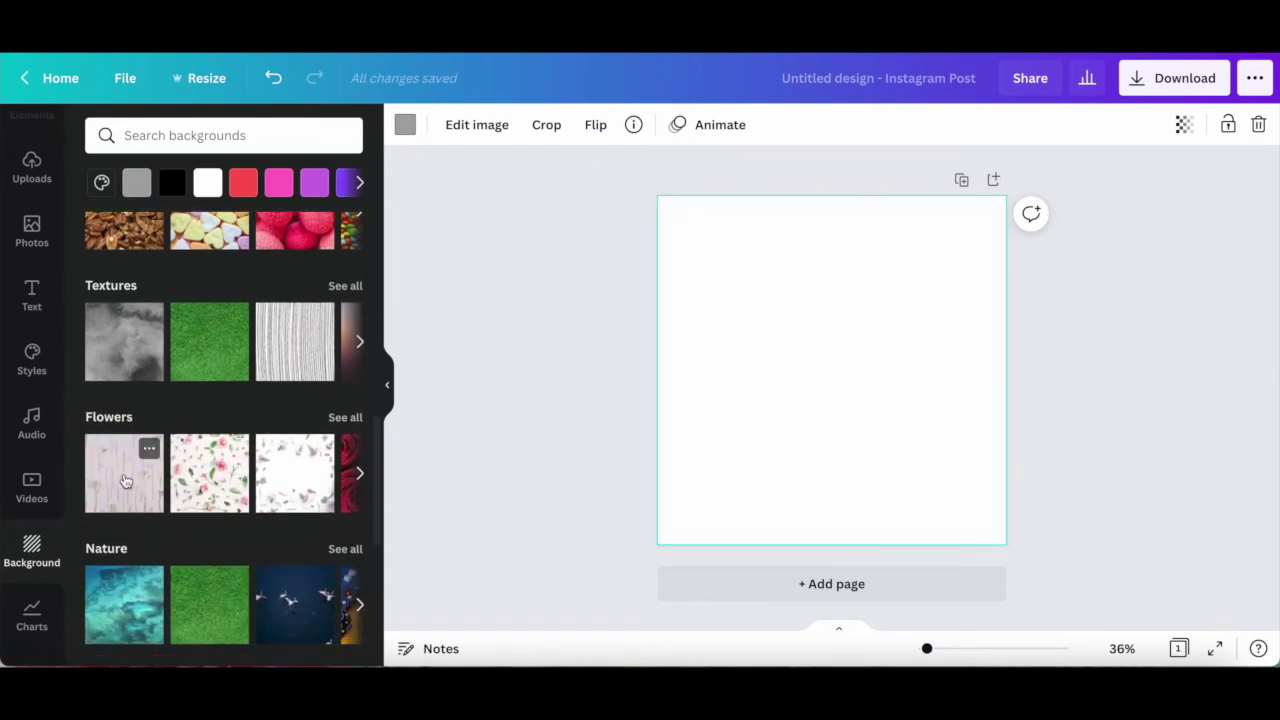
{"action": "left_click", "coordinate": [121, 598]}
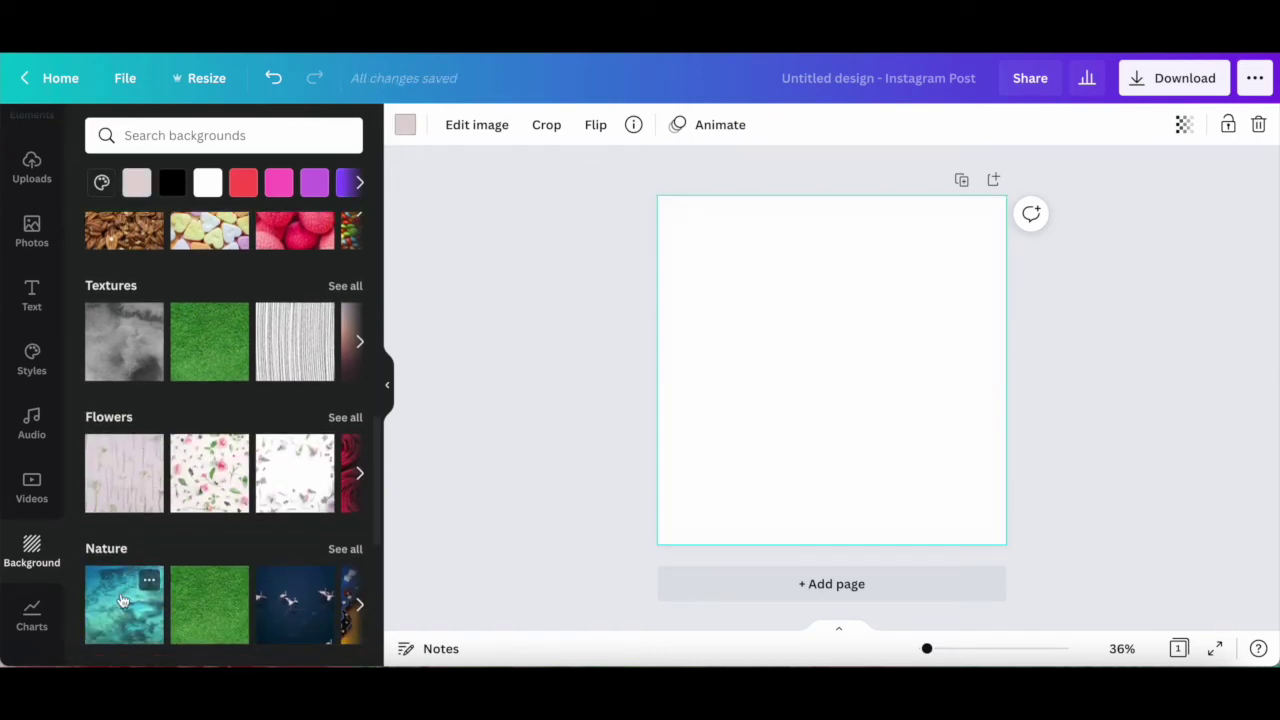
{"action": "scroll", "coordinate": [121, 598], "scroll_direction": "down", "scroll_amount": 2}
{"action": "left_click", "coordinate": [120, 536]}
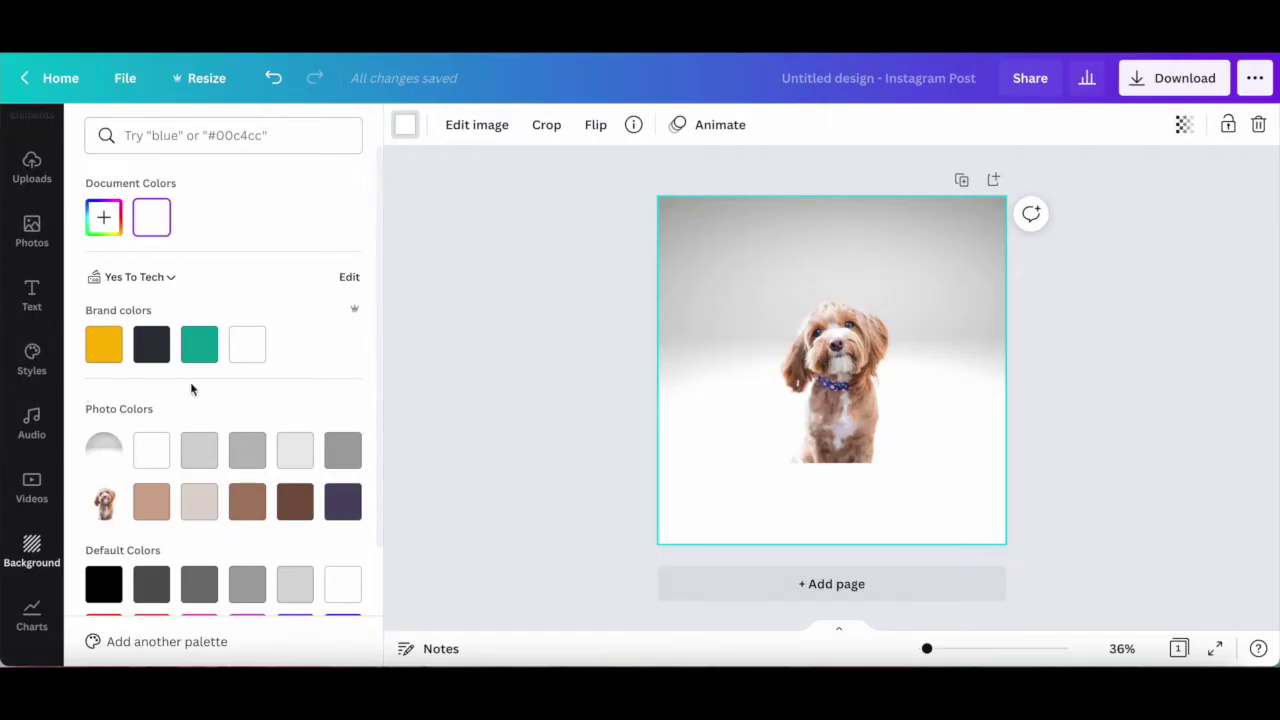
- Tint the studio gradient background with the Yes To Tech brand yellow, and finish with the dark brand colour
{"action": "left_click", "coordinate": [95, 354]}
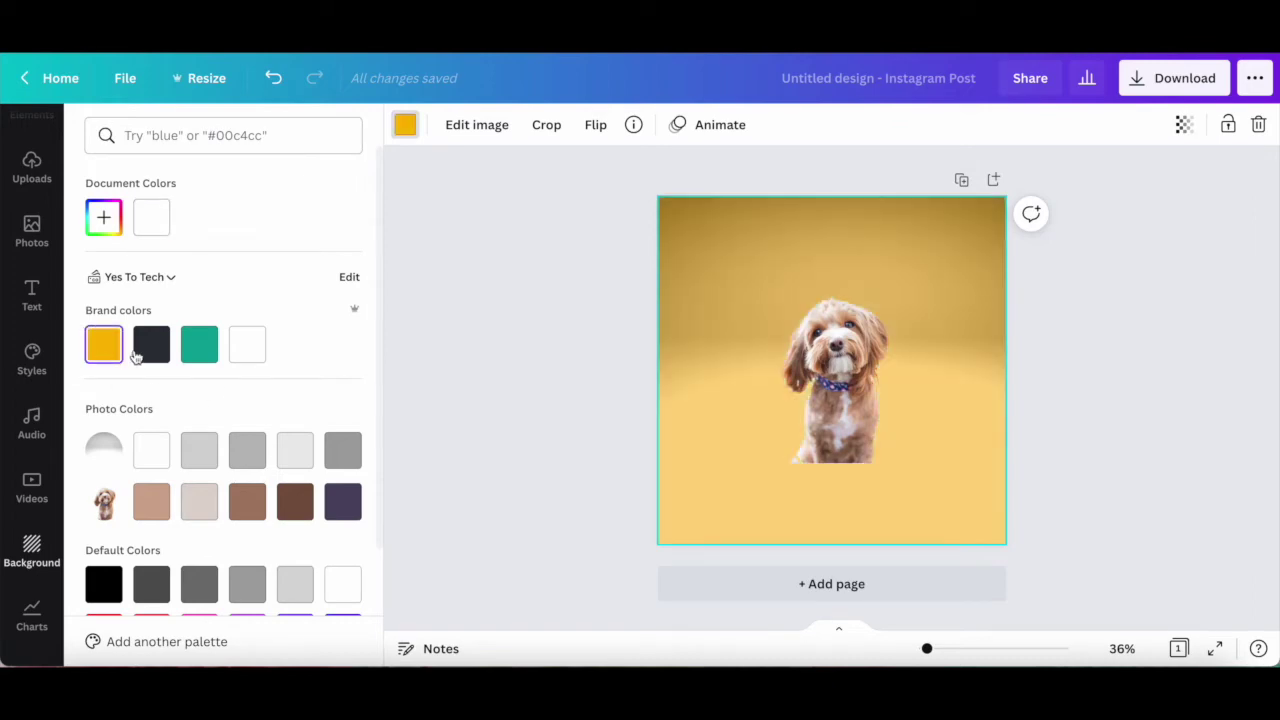
{"action": "left_click", "coordinate": [140, 352]}
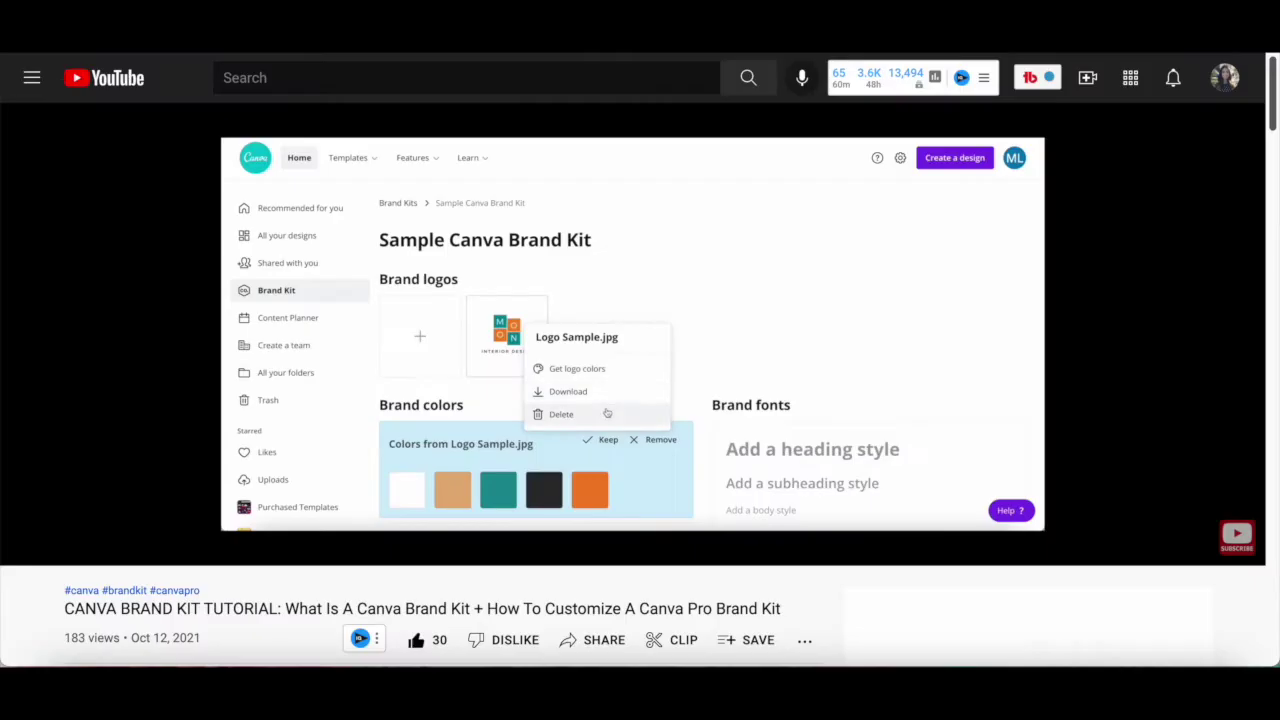
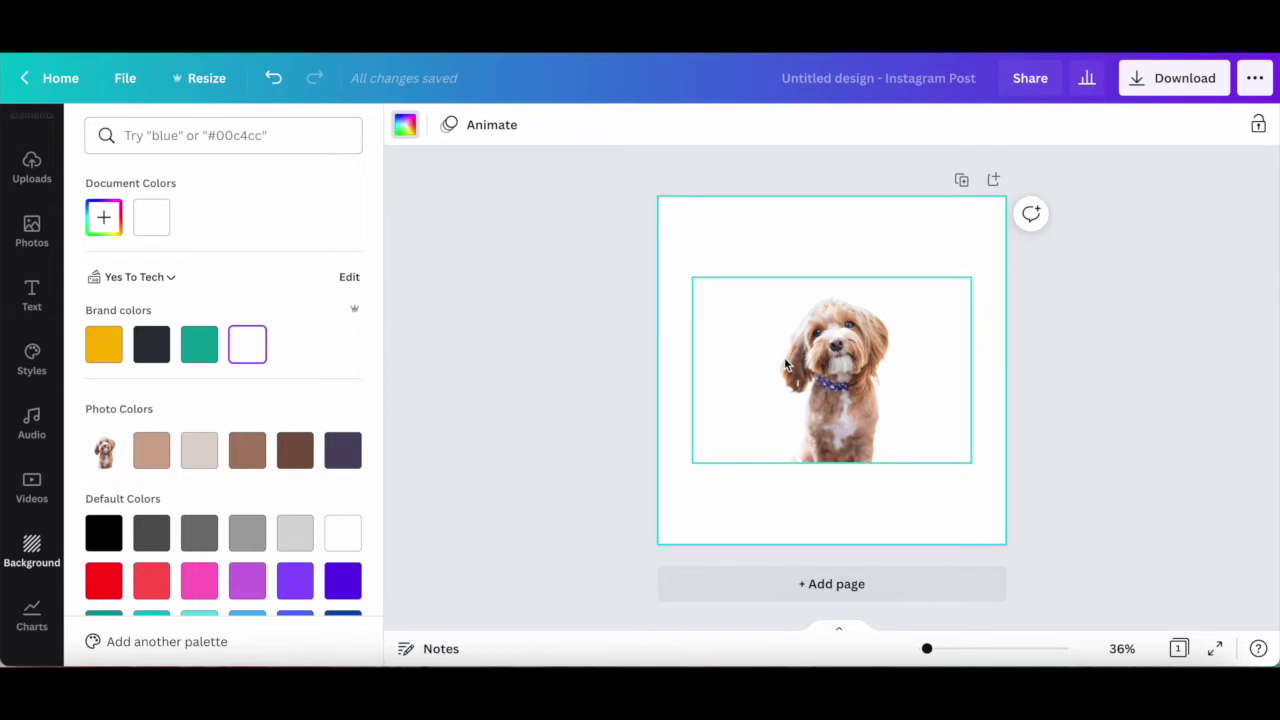
- Add the recently used photo of the black and white dog on yellow to the page and remove its background
{"action": "left_click", "coordinate": [43, 241]}
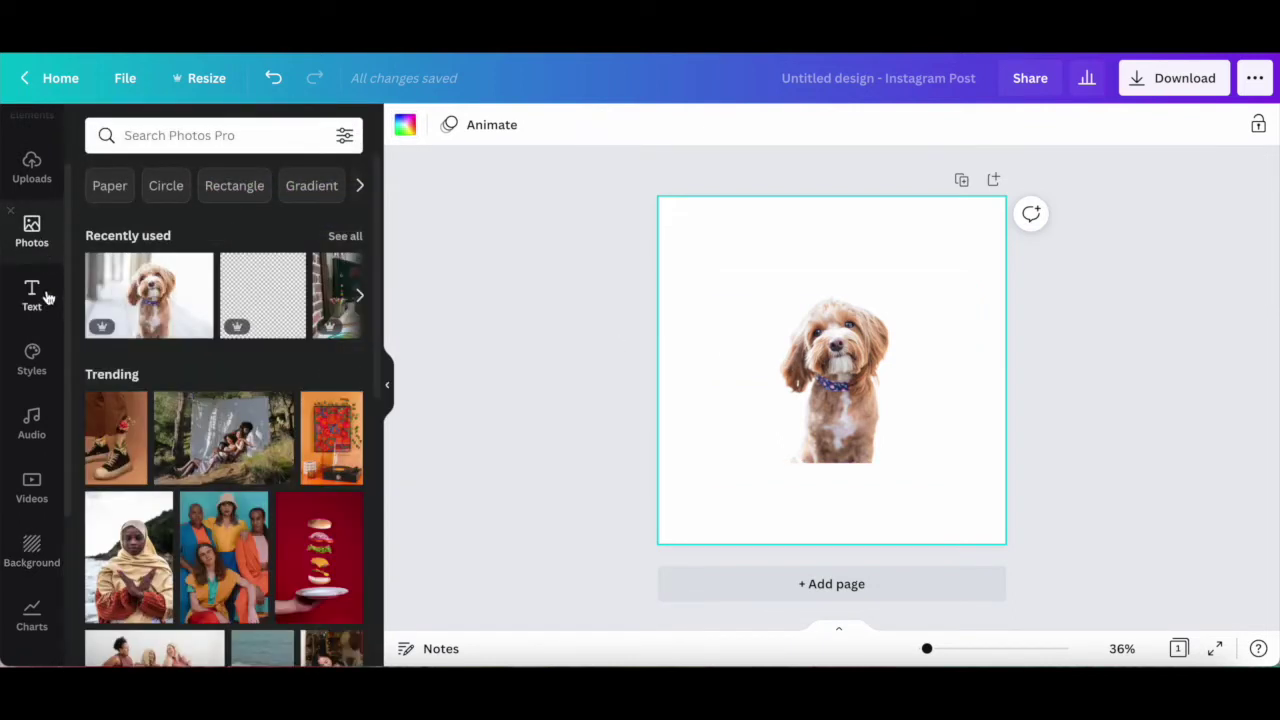
{"action": "left_click", "coordinate": [47, 180]}
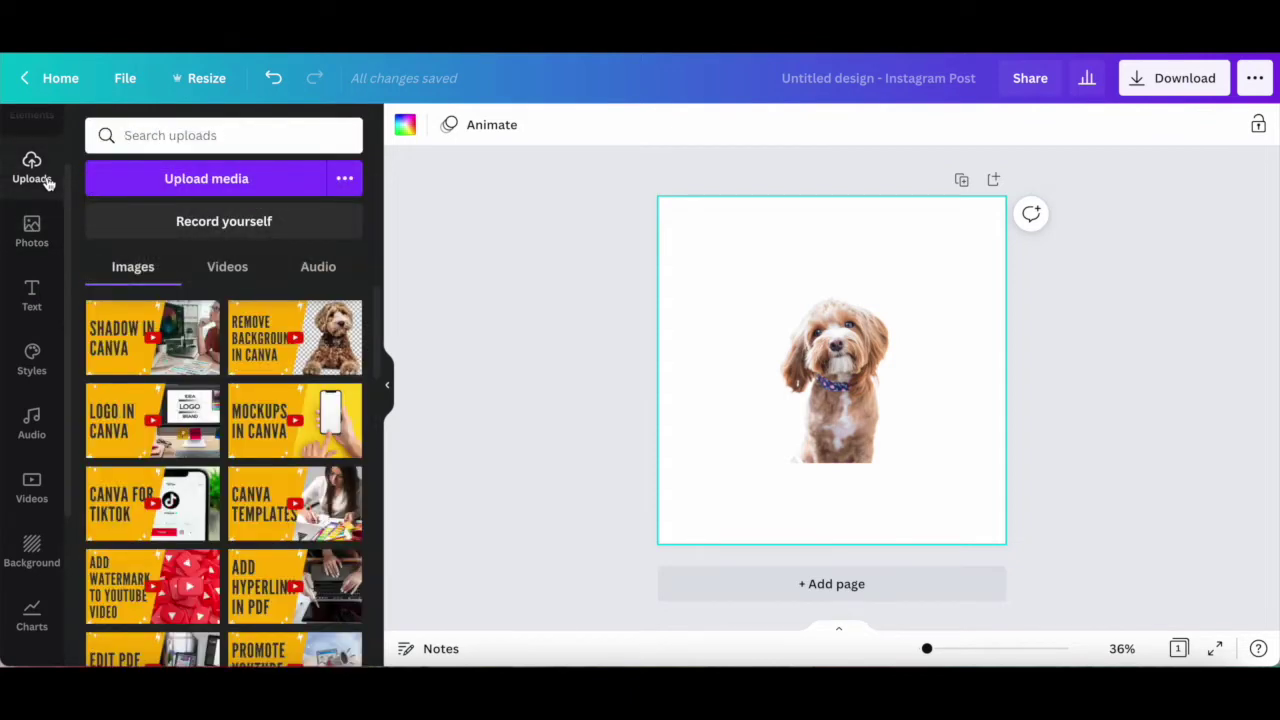
{"action": "left_click", "coordinate": [32, 231]}
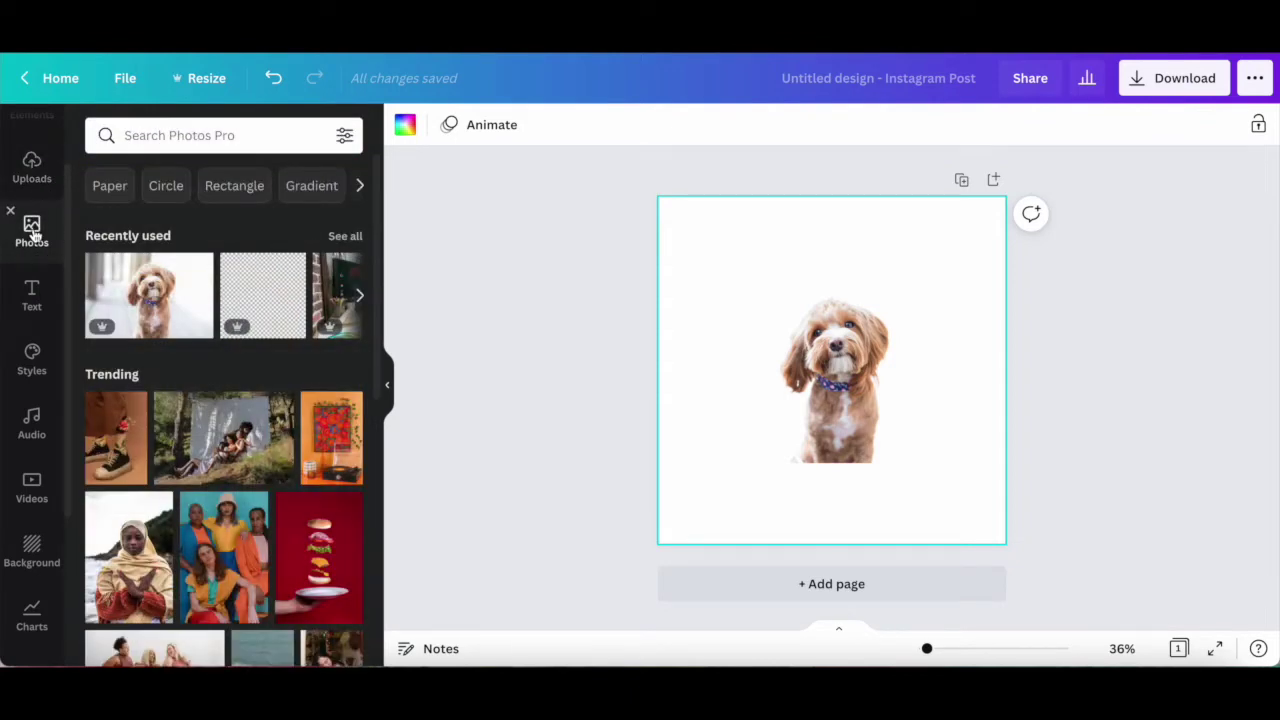
{"action": "left_click", "coordinate": [345, 236]}
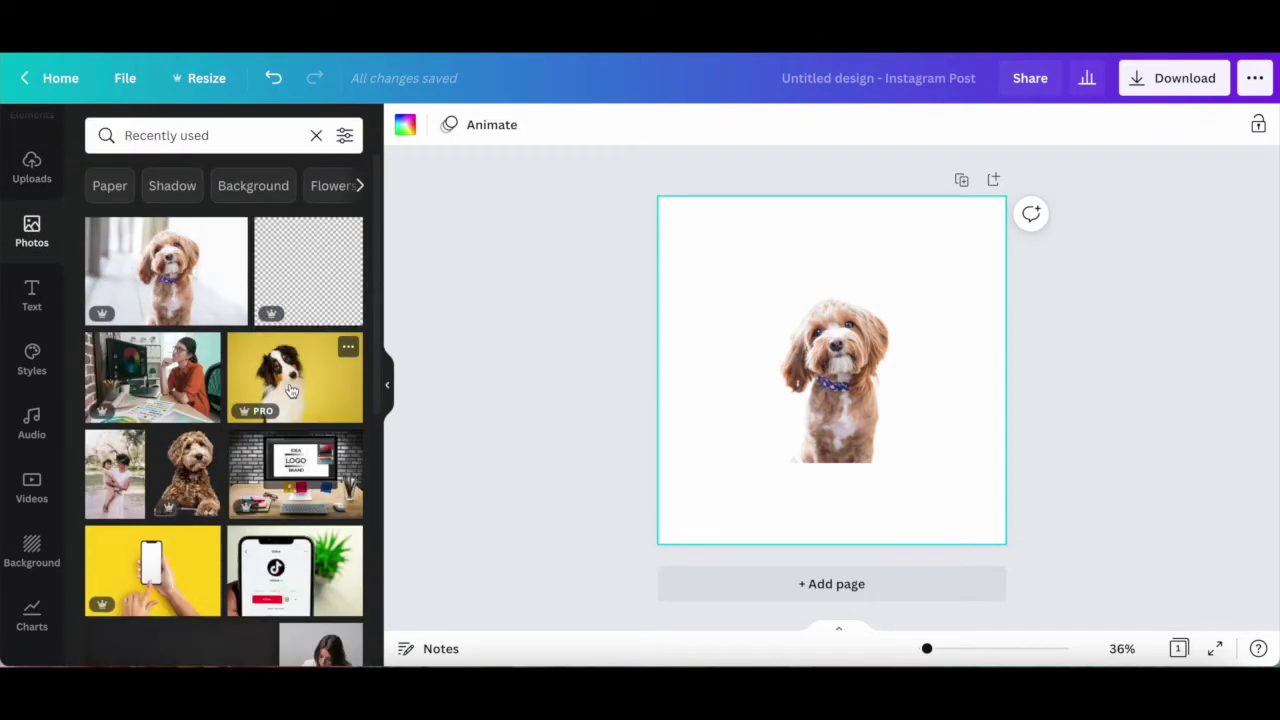
{"action": "left_click", "coordinate": [291, 390]}
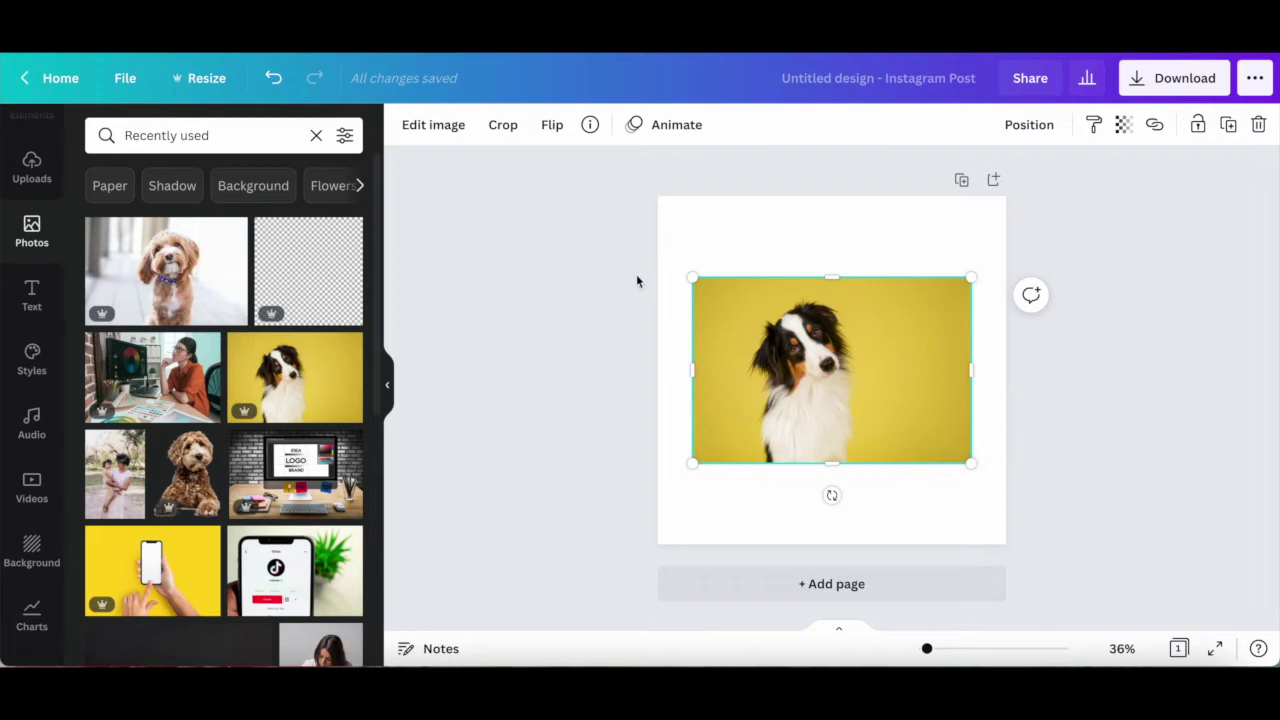
{"action": "left_click", "coordinate": [450, 128]}
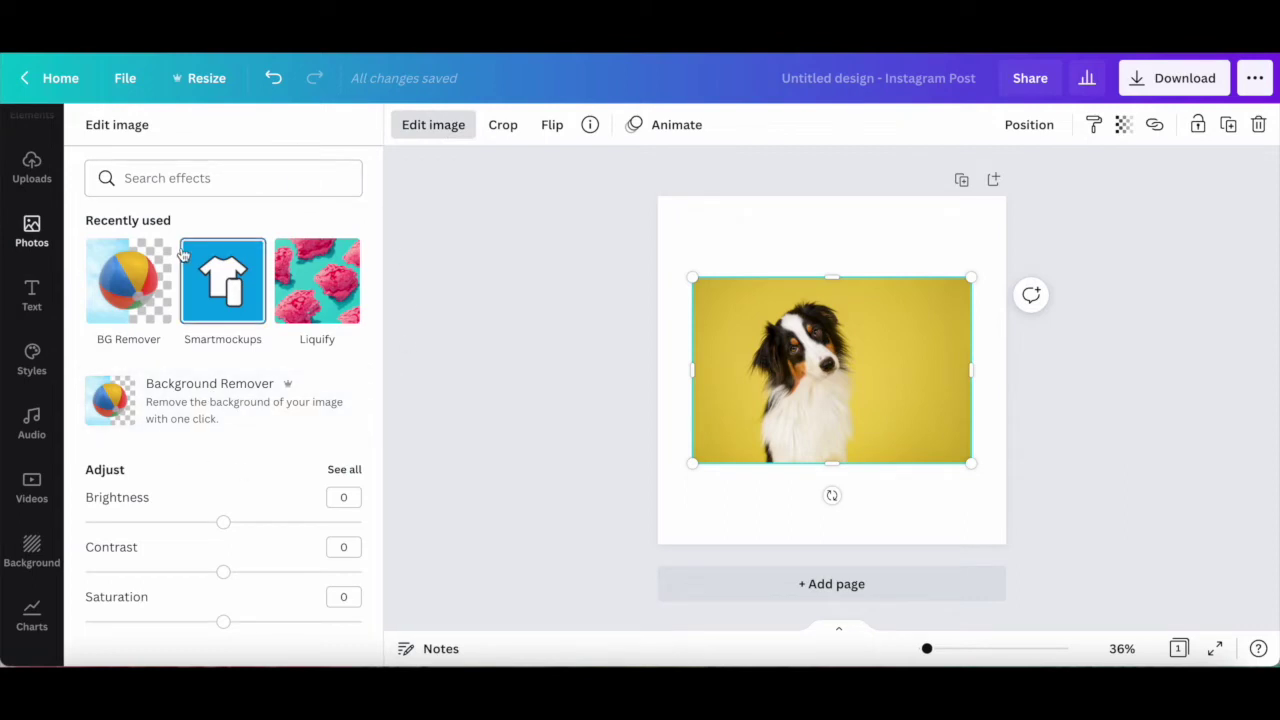
{"action": "left_click", "coordinate": [179, 390]}
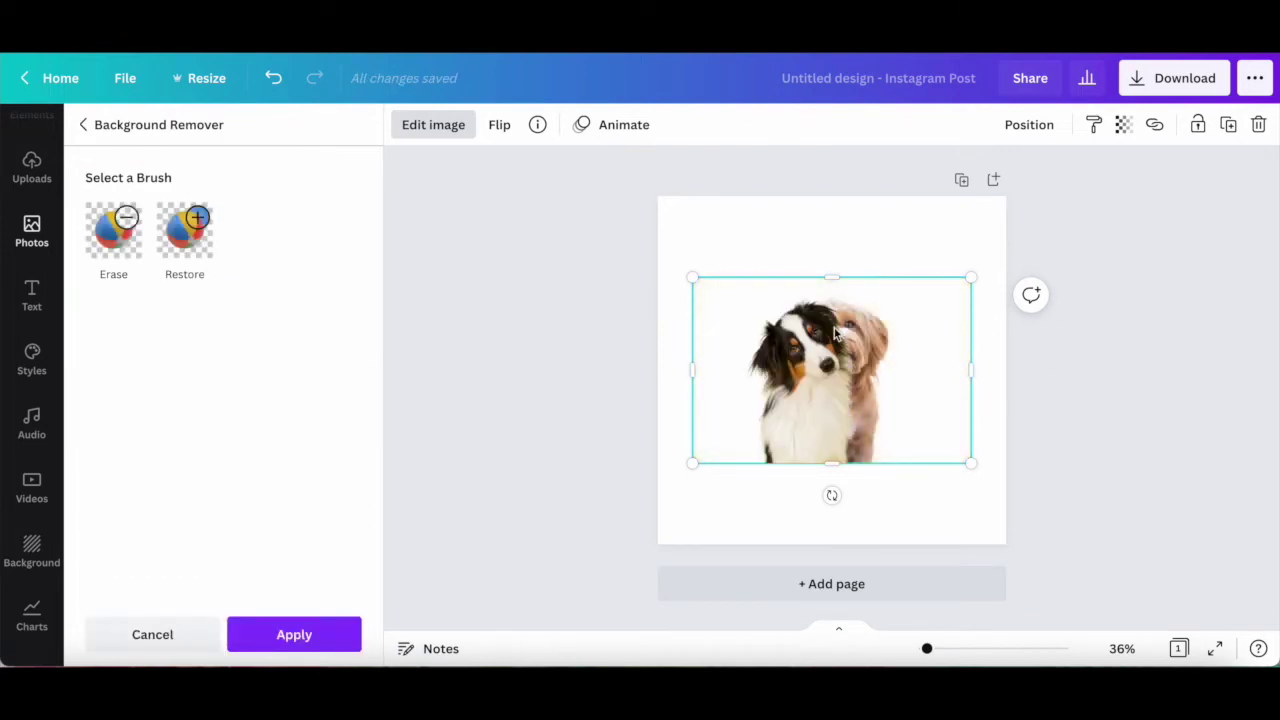
- Enlarge the black and white dog cutout to about 1,296 × 865, place it beside the first dog at the page's lower right, and apply the background removal
{"action": "left_click_drag", "start_coordinate": [804, 380], "coordinate": [944, 461]}
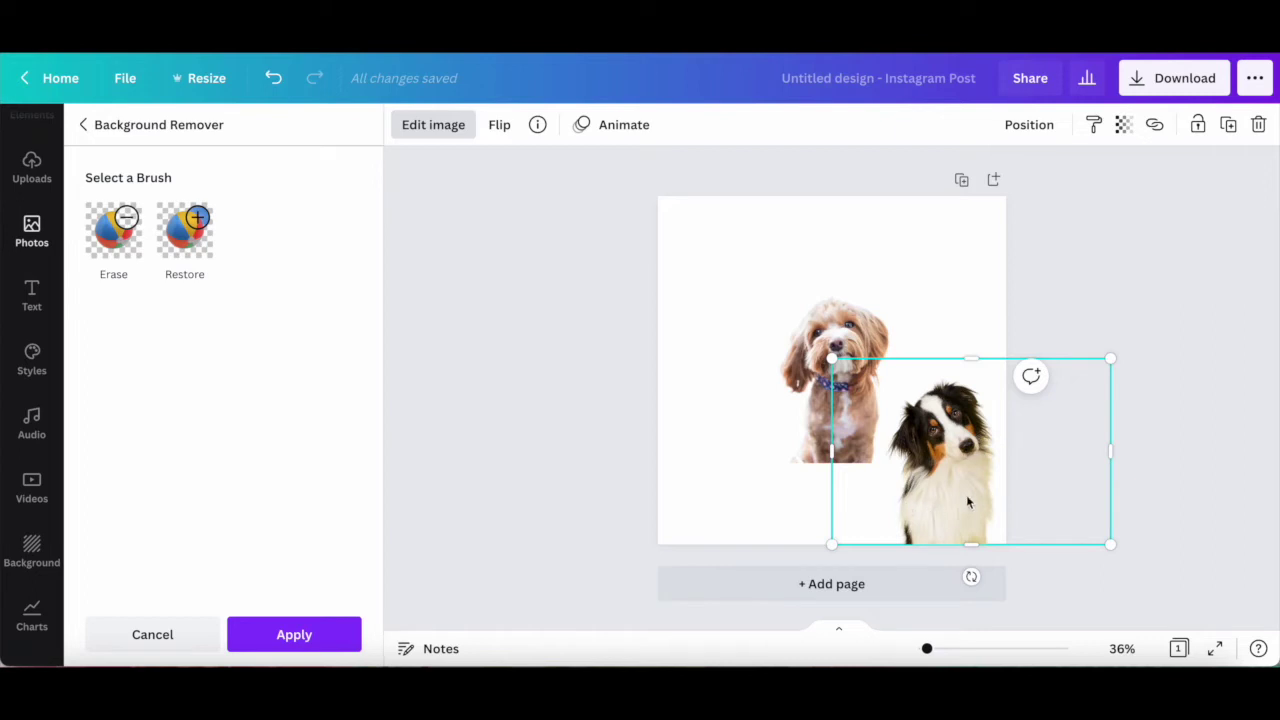
{"action": "left_click_drag", "start_coordinate": [832, 358], "coordinate": [663, 303]}
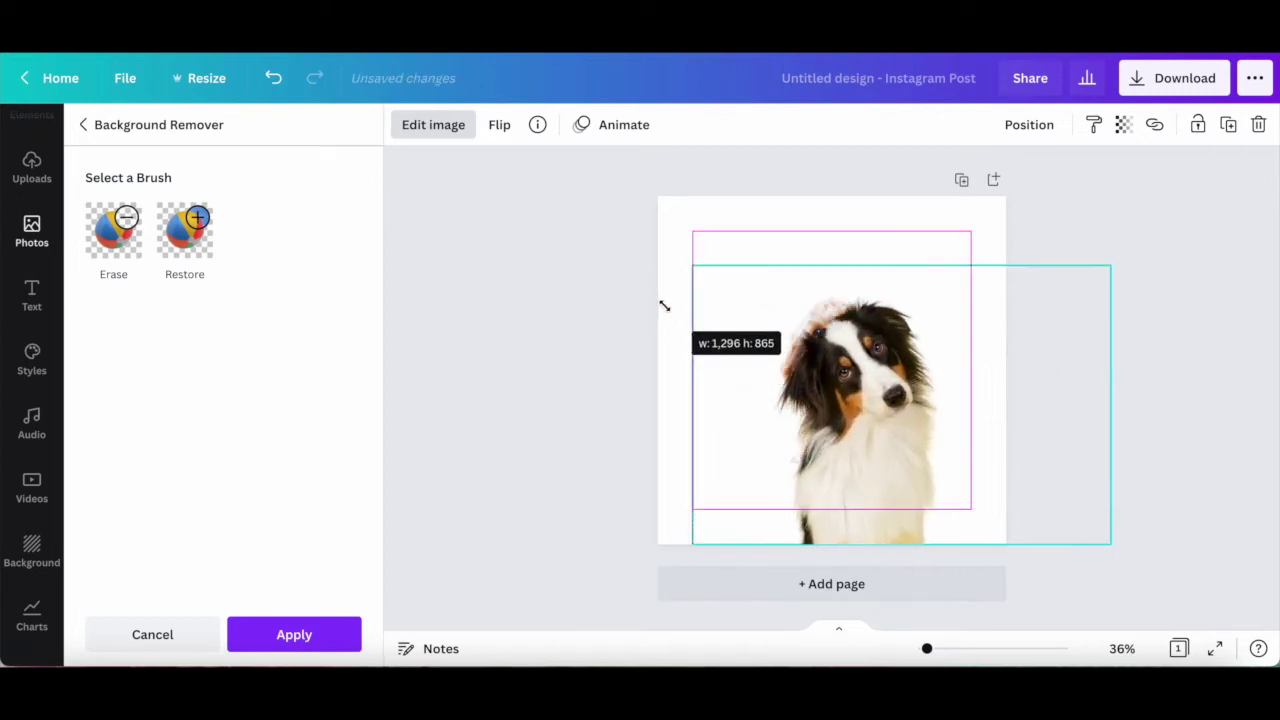
{"action": "left_click_drag", "start_coordinate": [881, 347], "coordinate": [976, 352]}
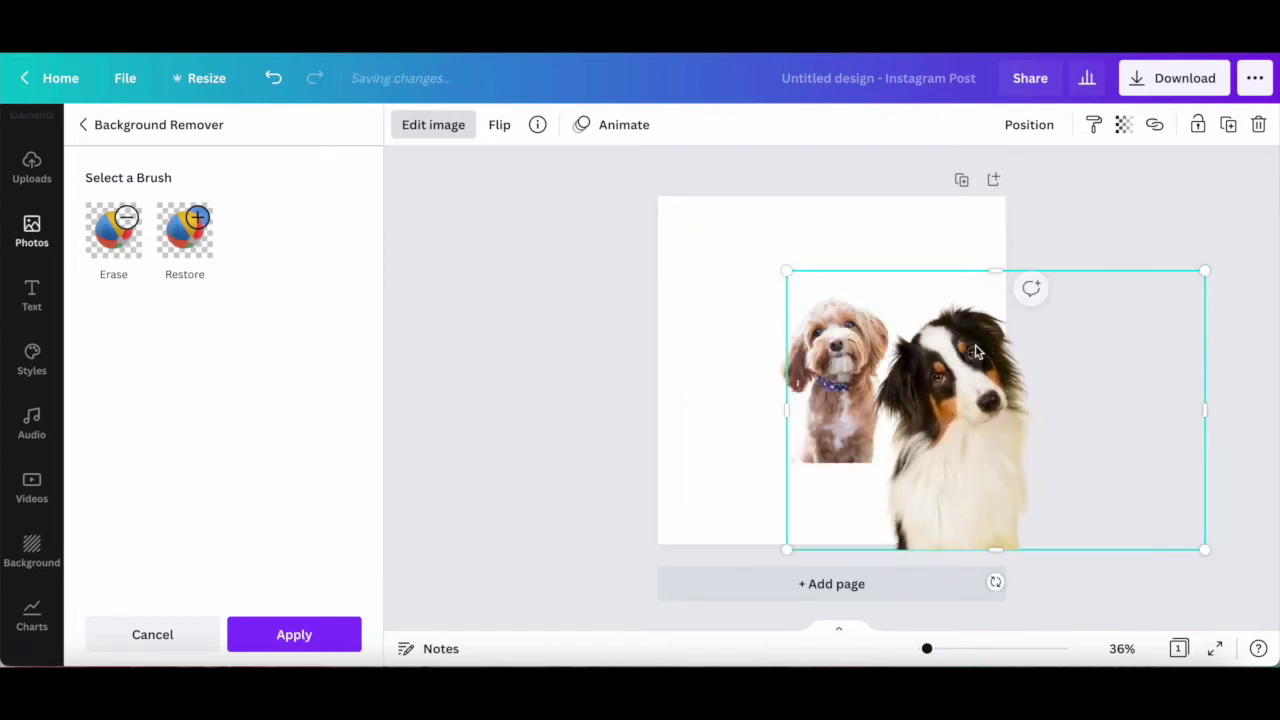
{"action": "left_click", "coordinate": [323, 631]}
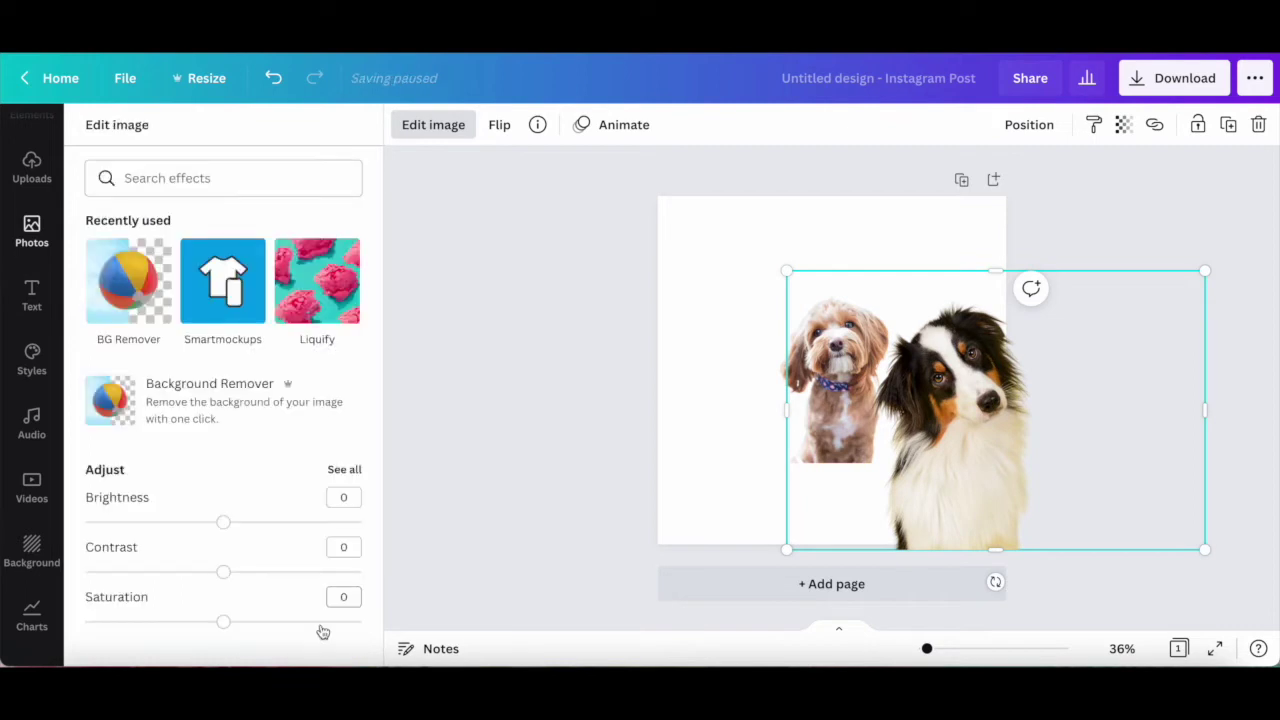
{"action": "left_click", "coordinate": [505, 162]}
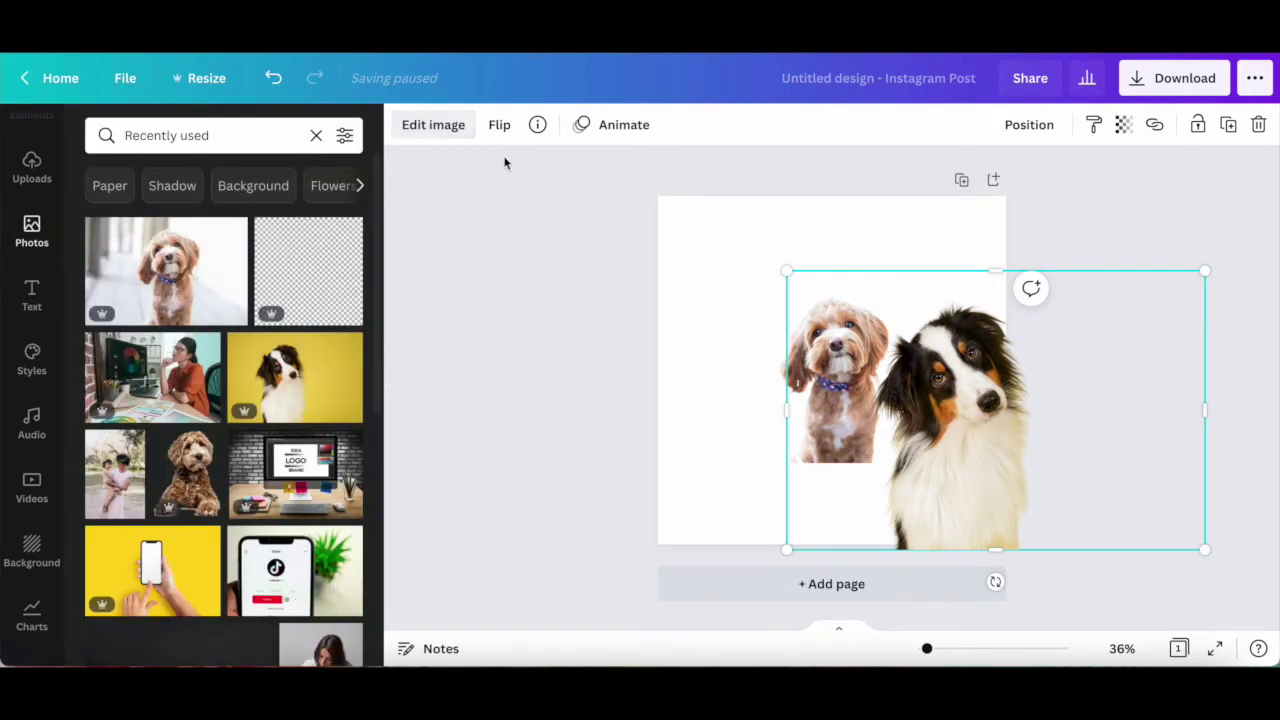
{"action": "left_click", "coordinate": [528, 240]}
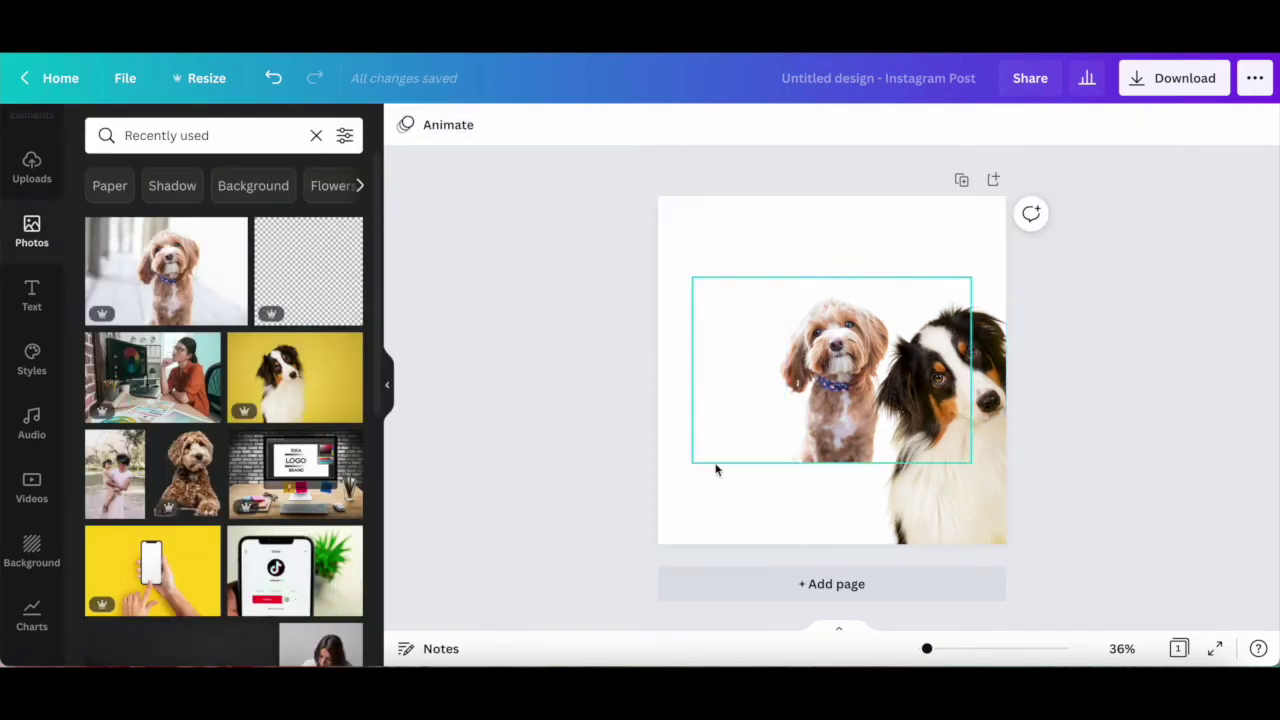
- Add the recently used curly brown dog cutout and place it in the page's upper left corner, partly beyond the edge
{"action": "left_click", "coordinate": [183, 490]}
{"action": "left_click_drag", "start_coordinate": [847, 315], "coordinate": [716, 290]}
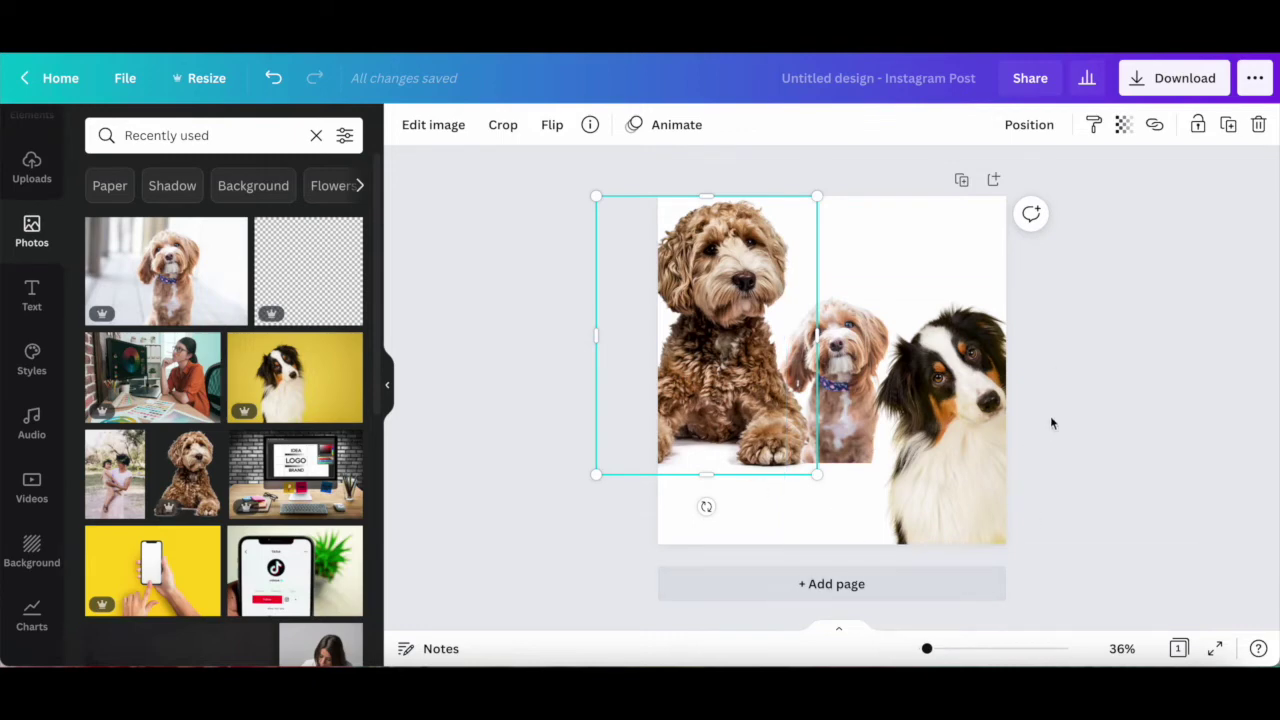
{"action": "left_click", "coordinate": [762, 528]}
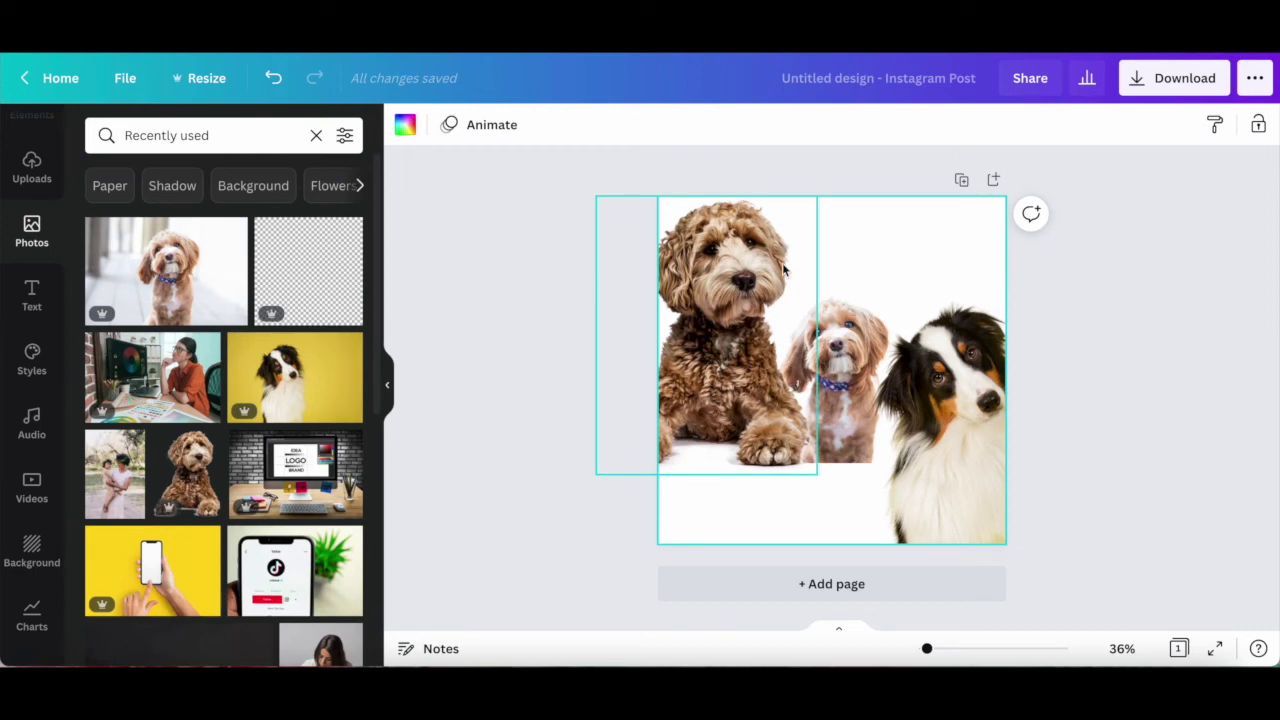
- Rename the design as Image With Background Removed
{"action": "left_click", "coordinate": [856, 83]}
{"action": "key", "text": "BackSpace"}
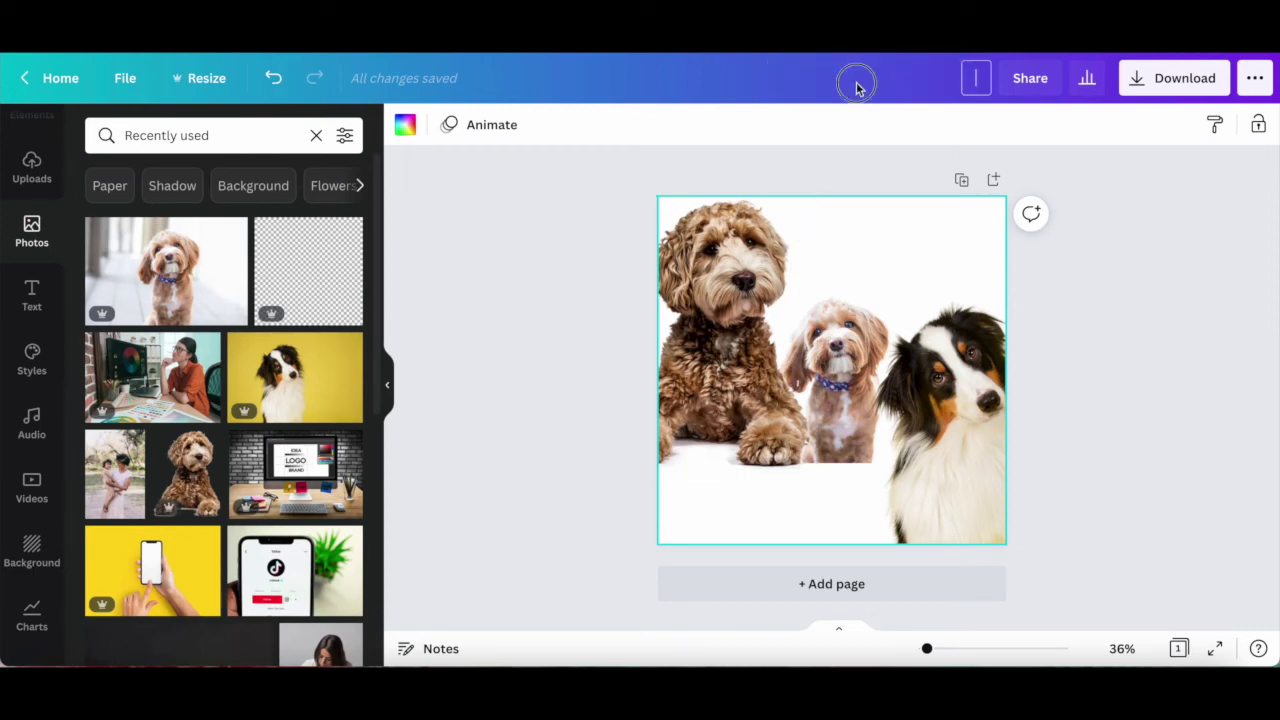
{"action": "type", "text": "Image Wit"}
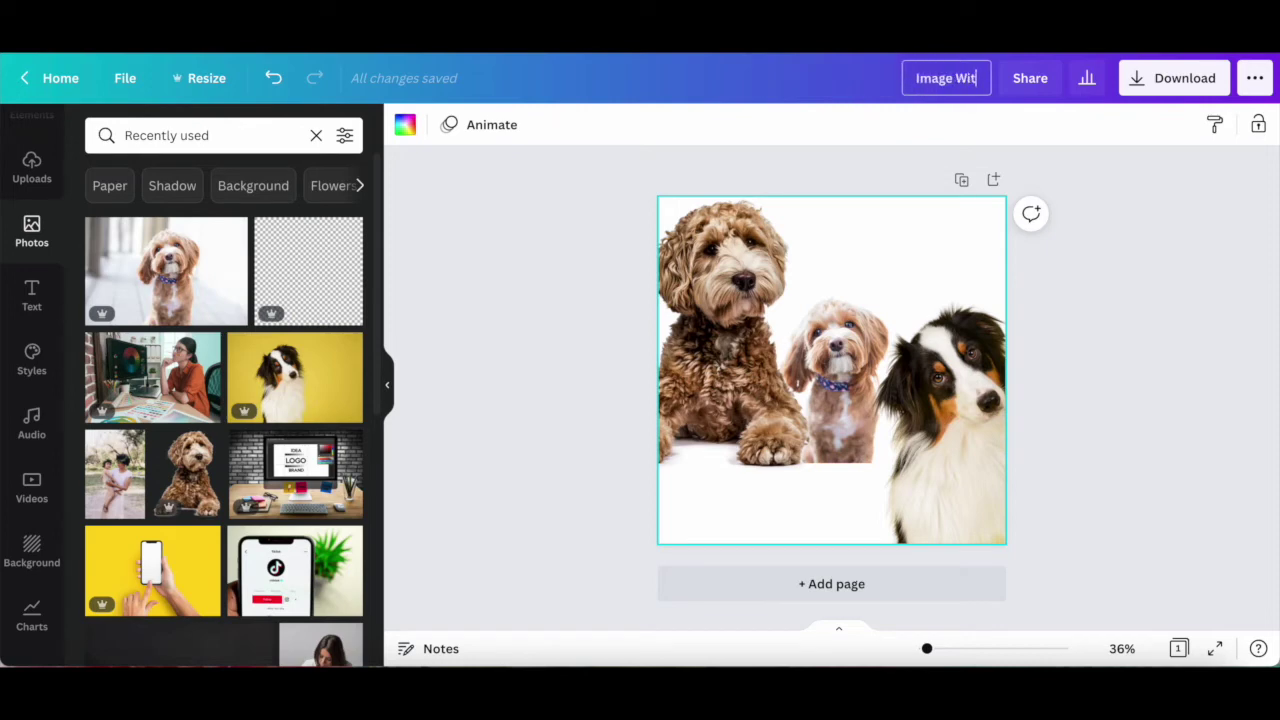
{"action": "type", "text": "h Background Removed"}
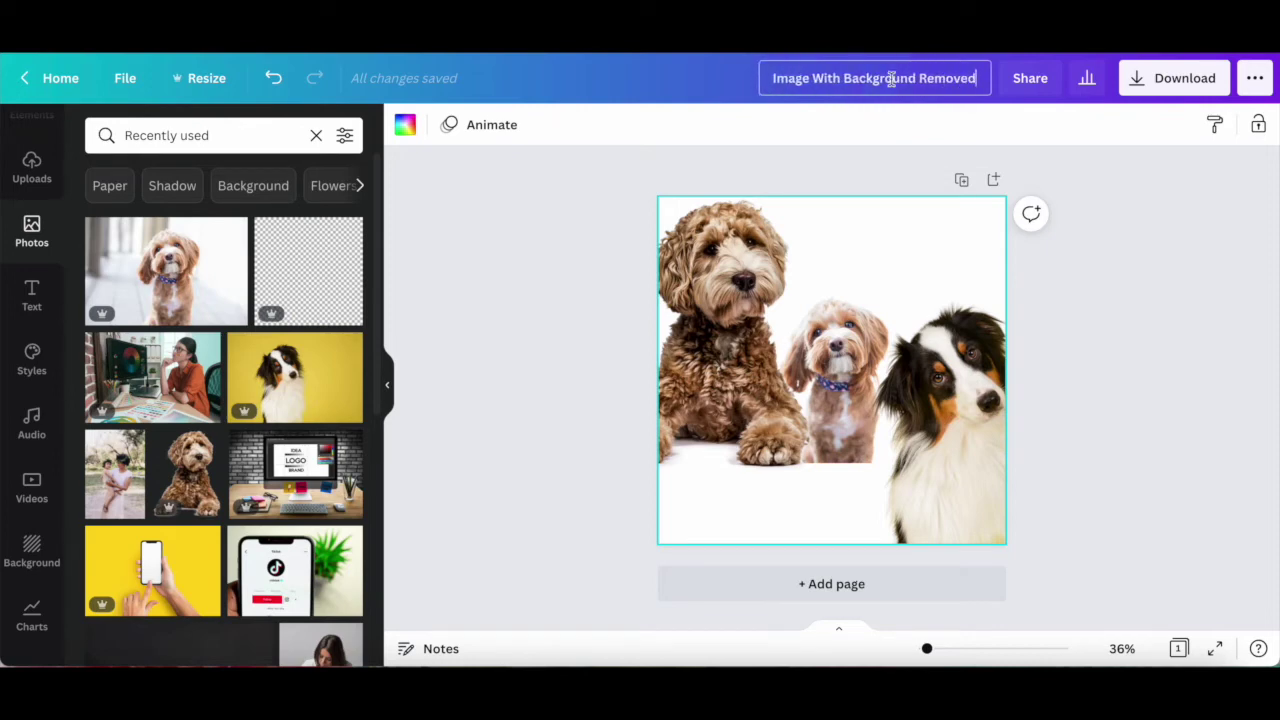
{"action": "key", "text": "Return"}
- Download the design as a PNG with a transparent background
{"action": "left_click", "coordinate": [1147, 82]}
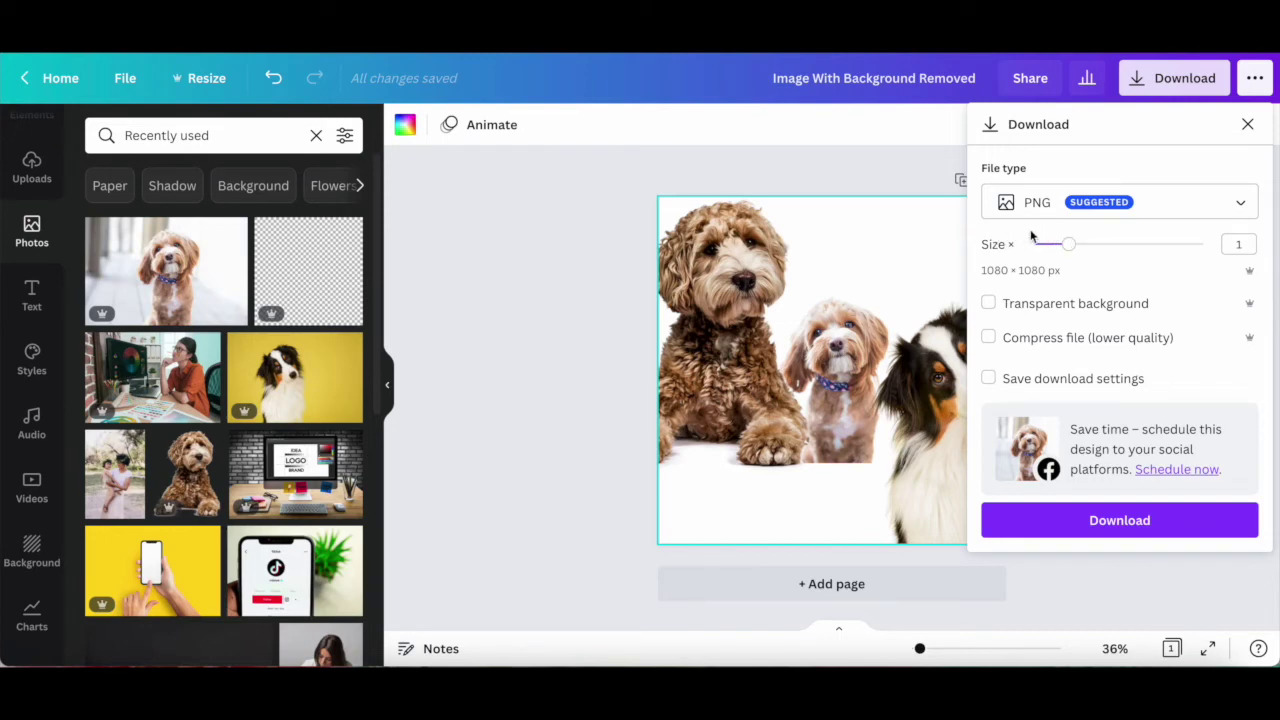
{"action": "left_click", "coordinate": [990, 306]}
{"action": "left_click", "coordinate": [1157, 521]}
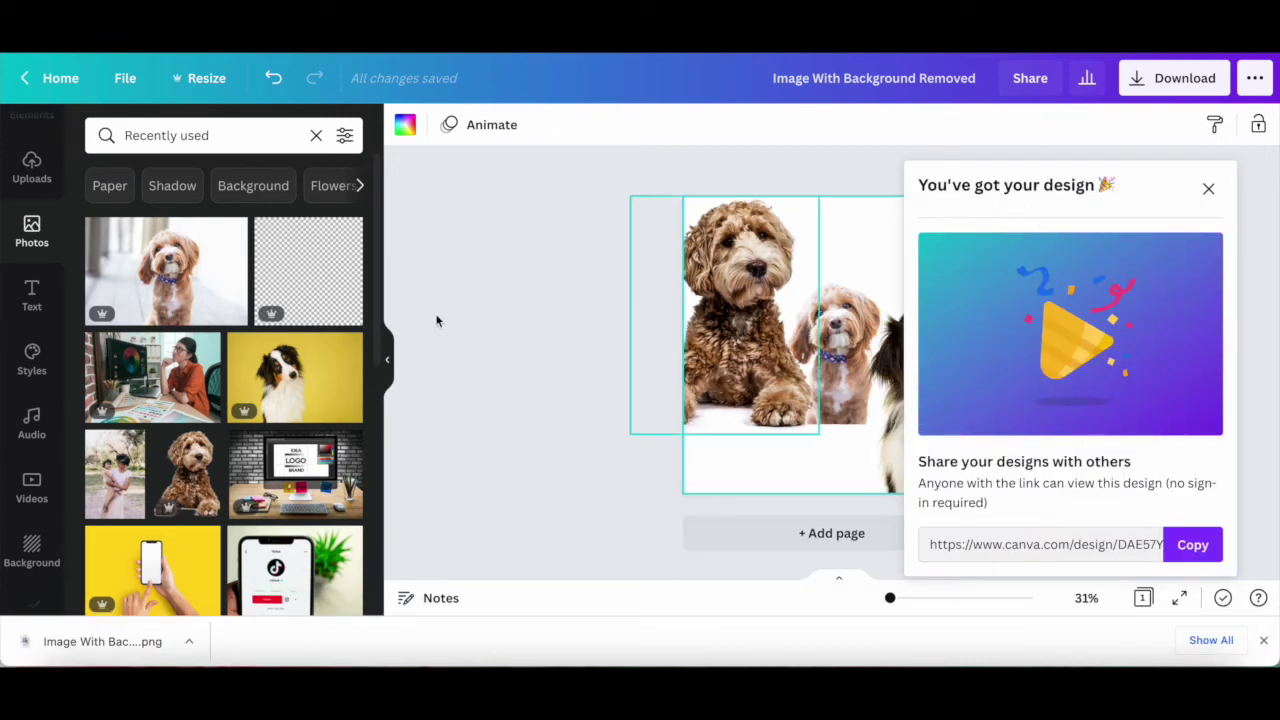
- Upload the downloaded transparent PNG and place it on the page, shifted towards the upper right
{"action": "left_click_drag", "start_coordinate": [88, 637], "coordinate": [200, 410]}
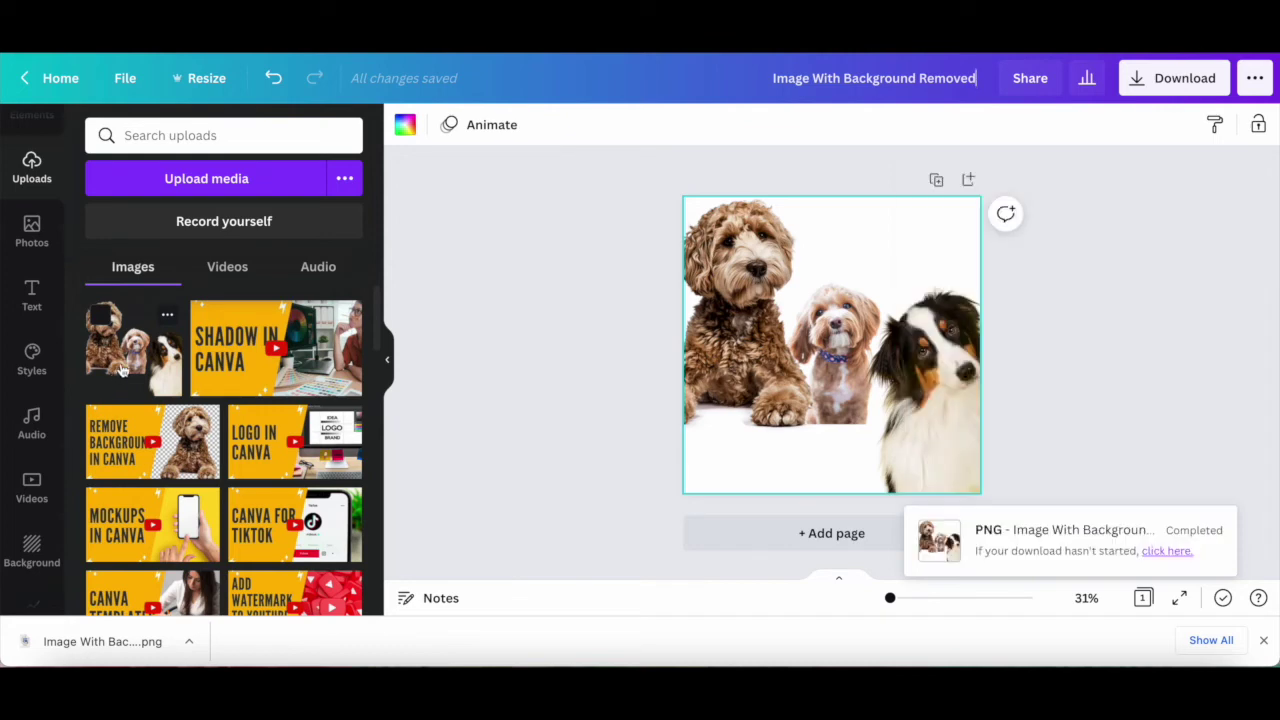
{"action": "left_click", "coordinate": [120, 370]}
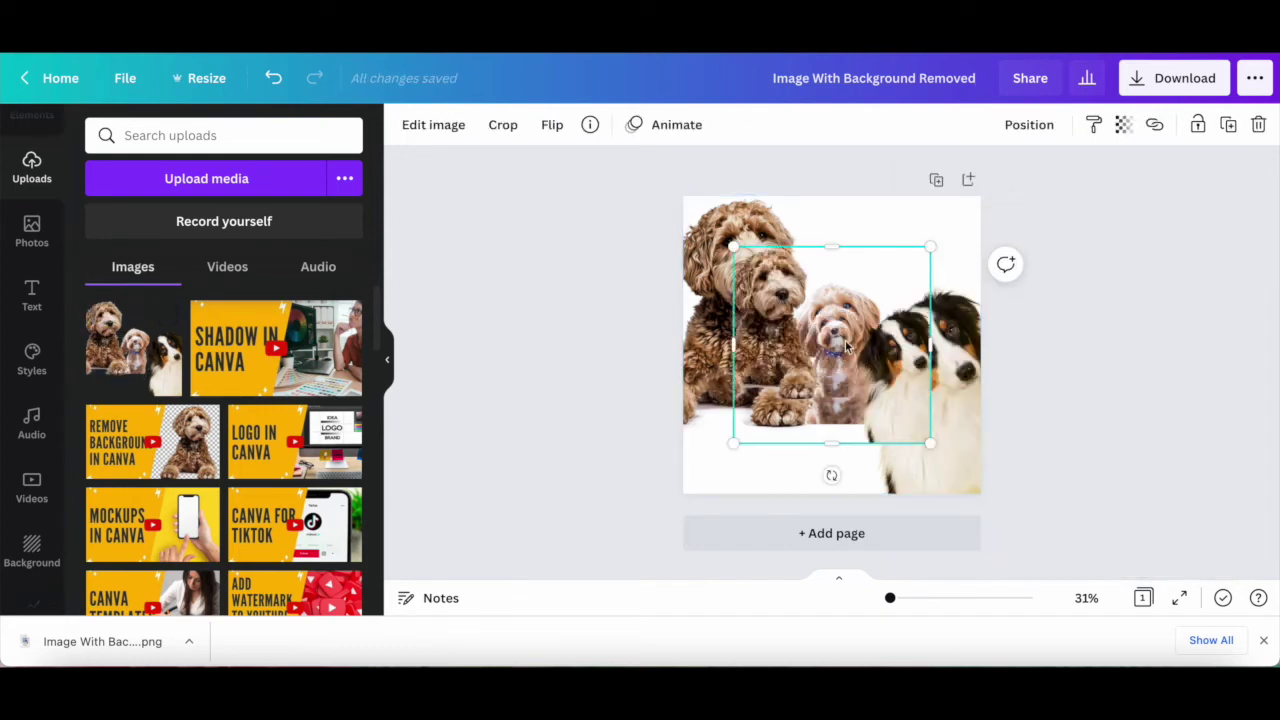
{"action": "left_click_drag", "start_coordinate": [845, 347], "coordinate": [882, 262]}
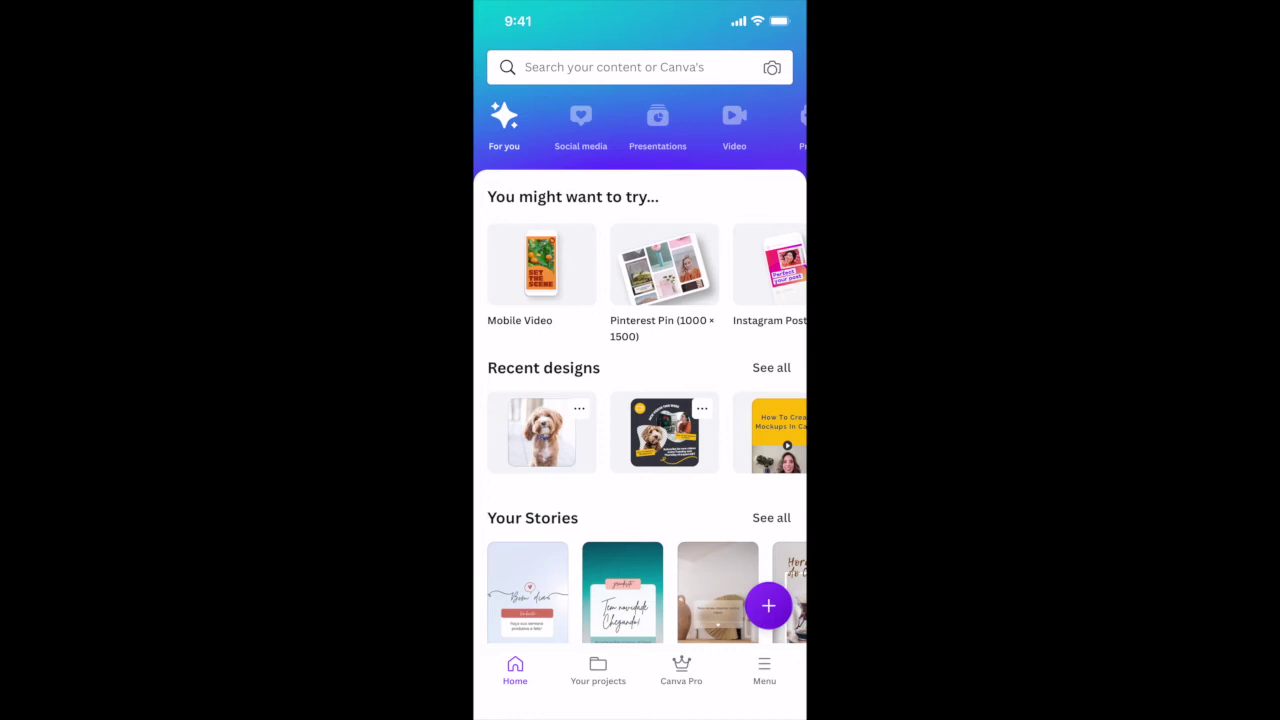
{"action": "scroll", "coordinate": [640, 400], "scroll_direction": "down", "scroll_amount": 3}
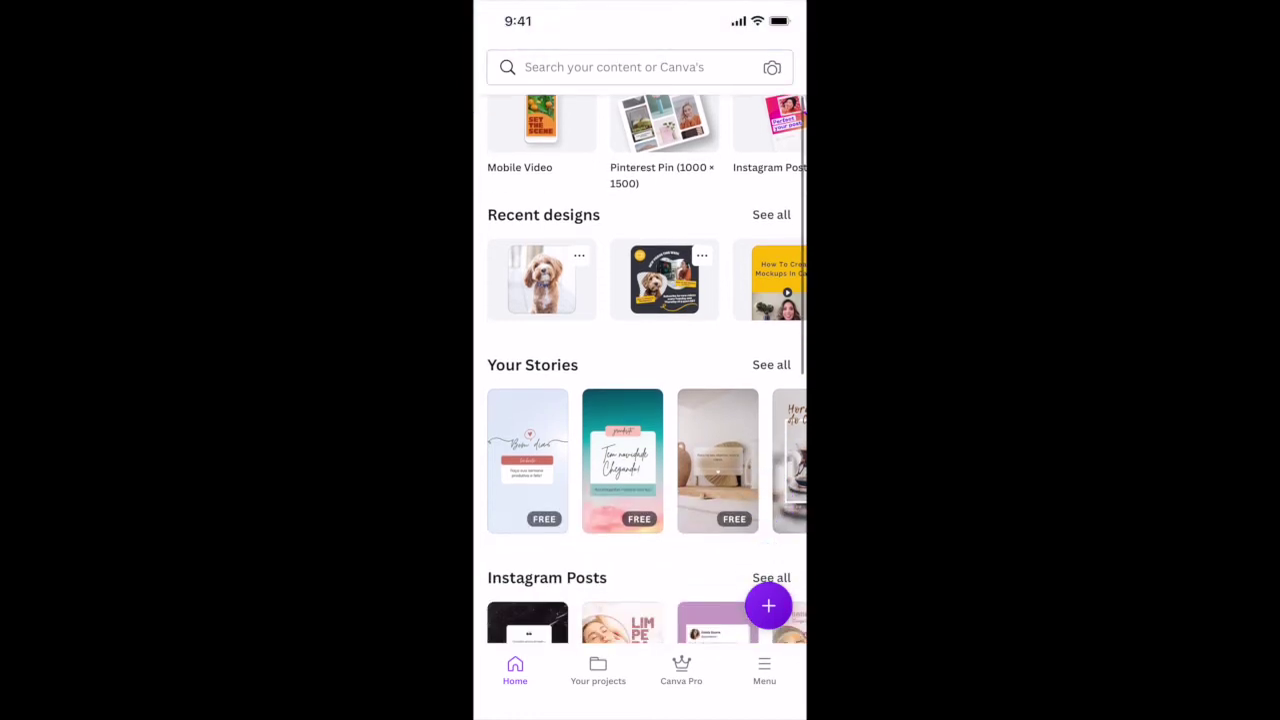
{"action": "scroll", "coordinate": [640, 400], "scroll_direction": "down", "scroll_amount": 3}
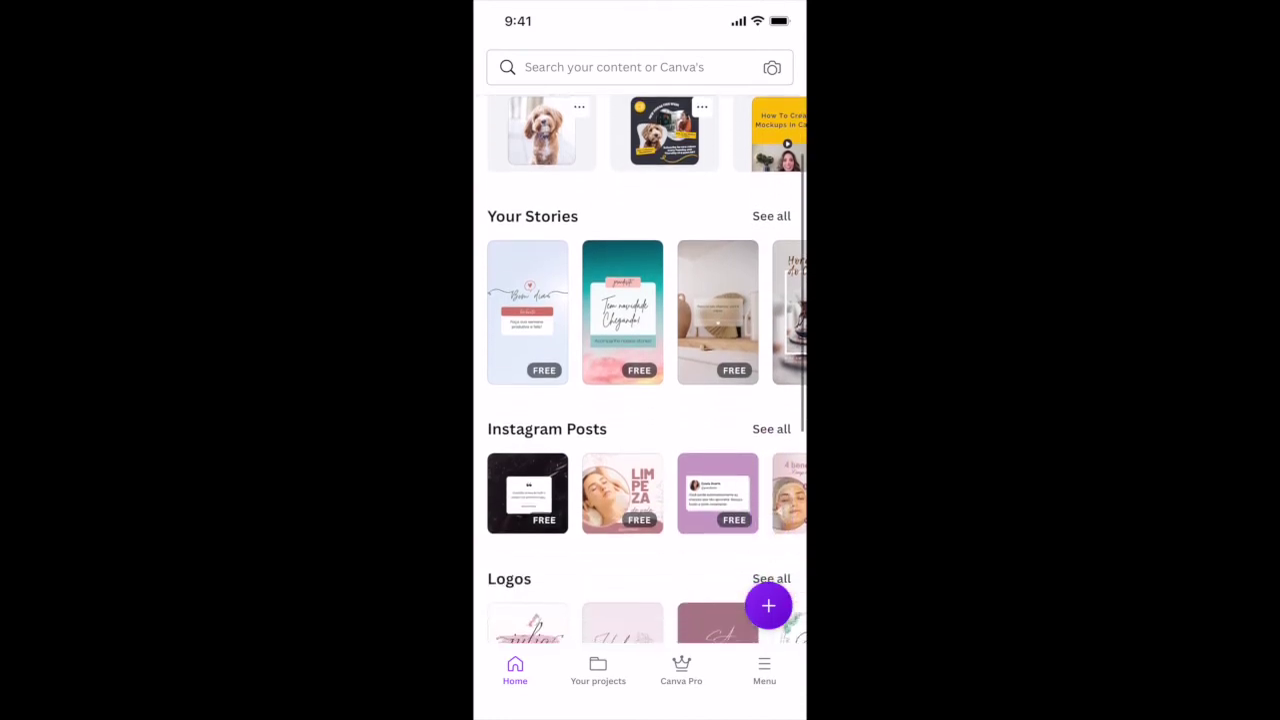
{"action": "scroll", "coordinate": [647, 369], "scroll_direction": "down", "scroll_amount": 4}
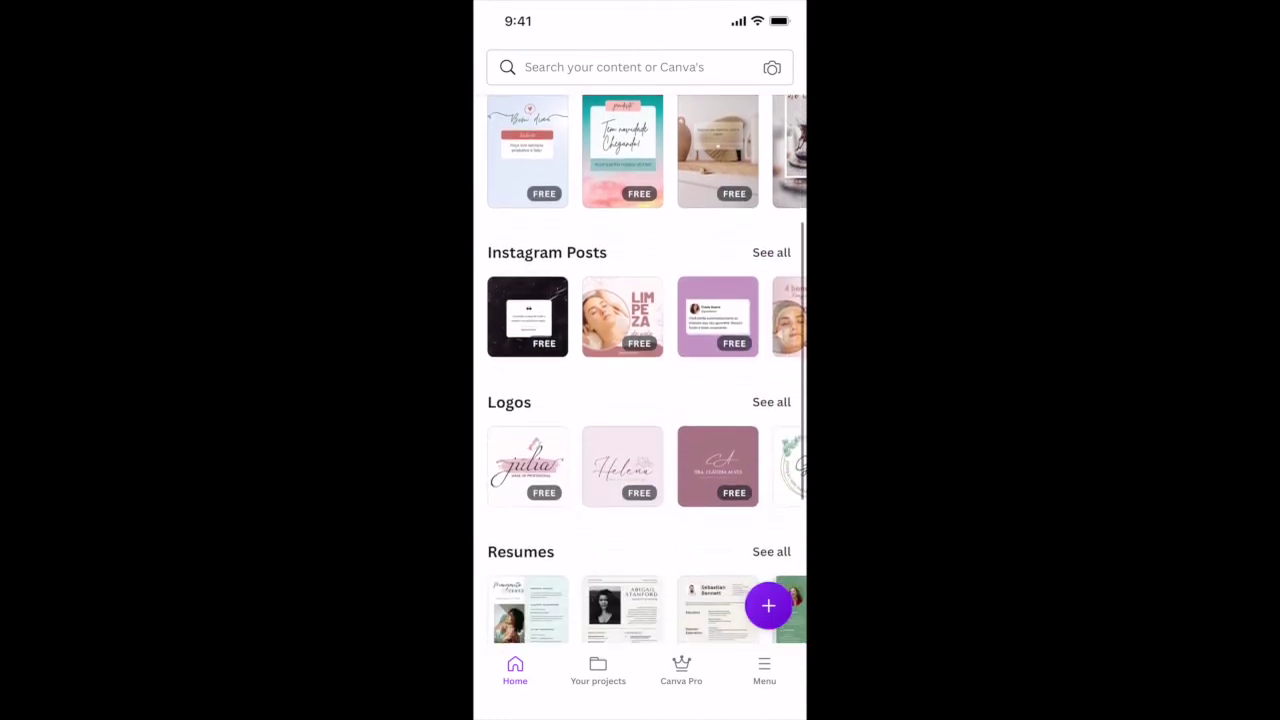
{"action": "scroll", "coordinate": [647, 369], "scroll_direction": "down", "scroll_amount": 3}
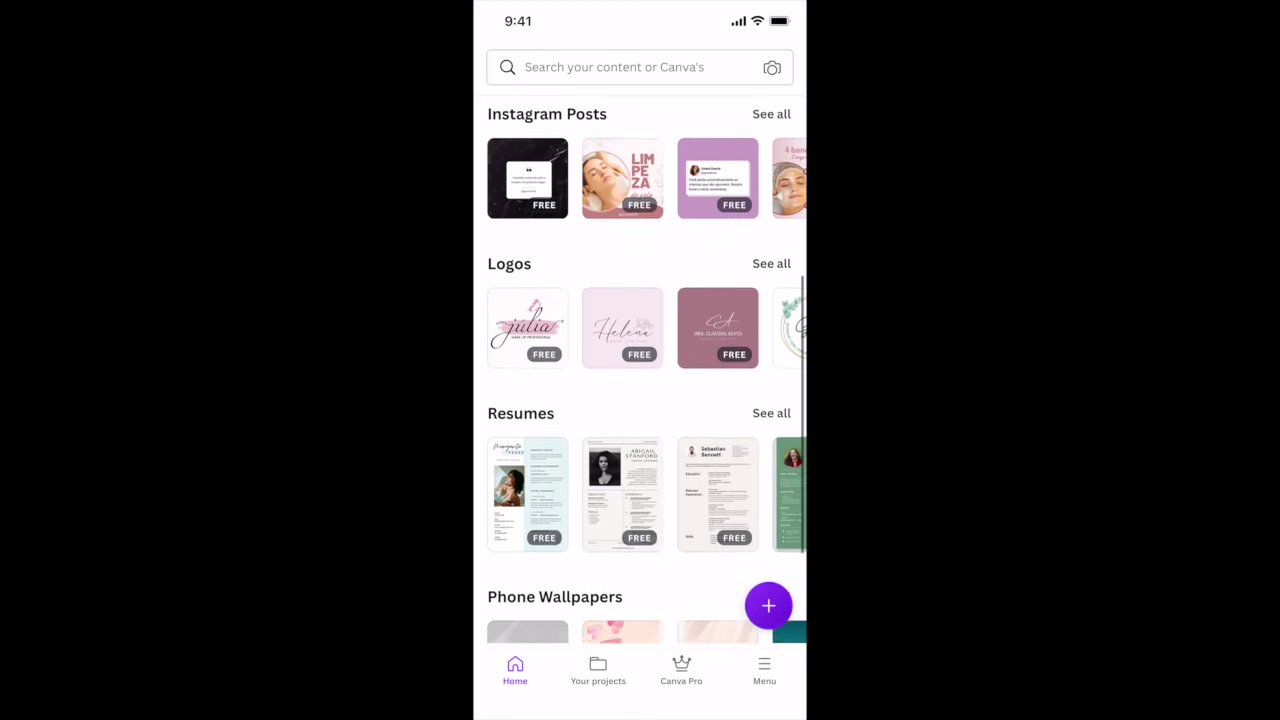
{"action": "scroll", "coordinate": [647, 369], "scroll_direction": "down", "scroll_amount": 4}
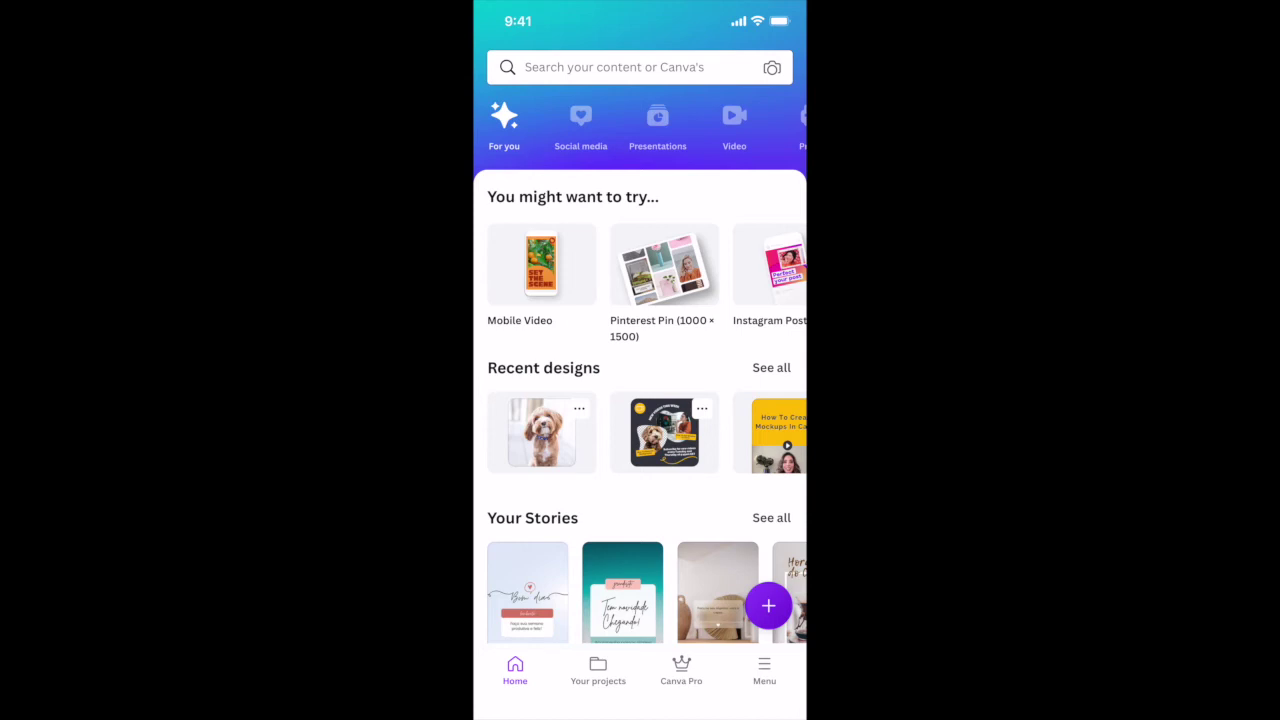
- Open the Image With Background Removed design from the designs in your projects in the Canva mobile app
{"action": "left_click", "coordinate": [598, 670]}
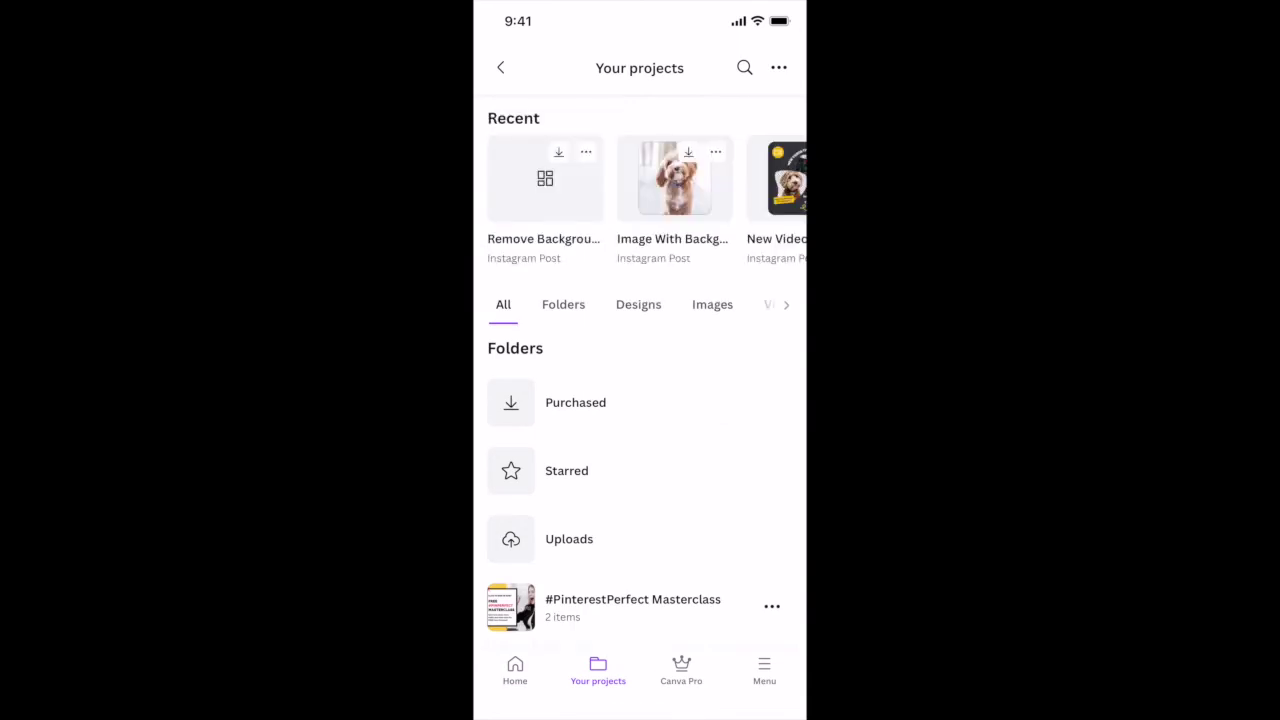
{"action": "left_click", "coordinate": [638, 304]}
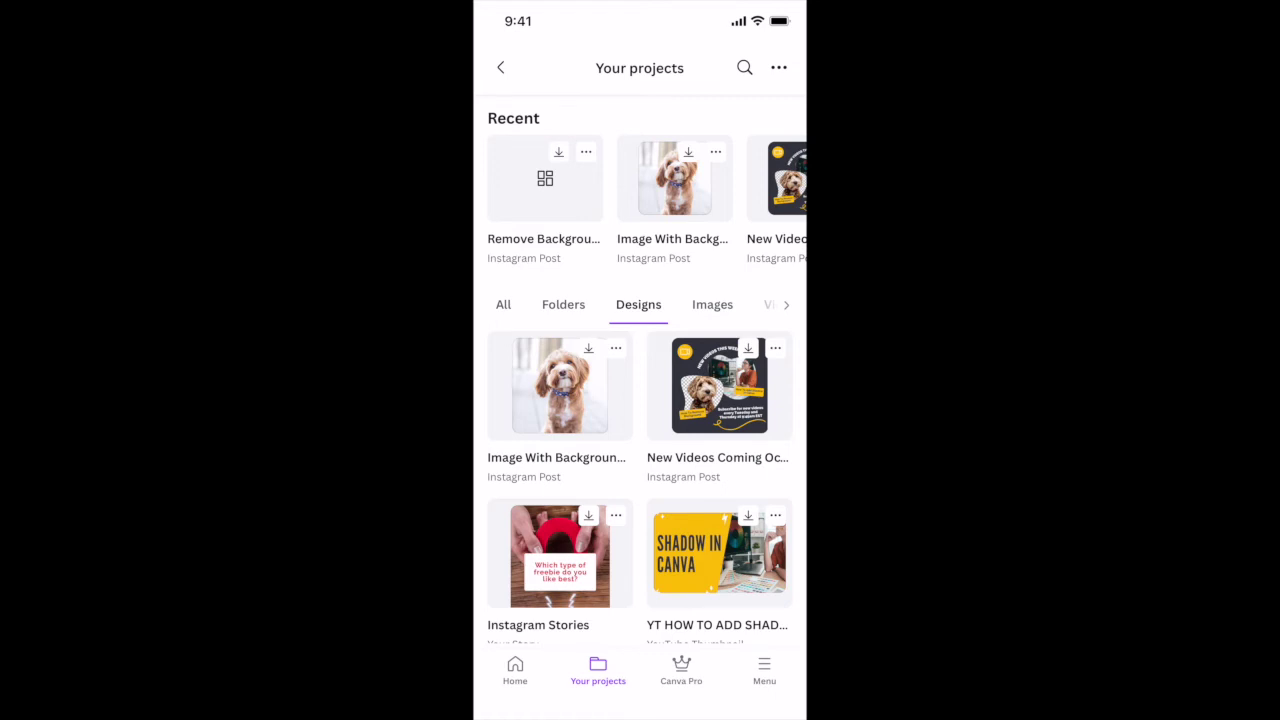
{"action": "left_click", "coordinate": [560, 385]}
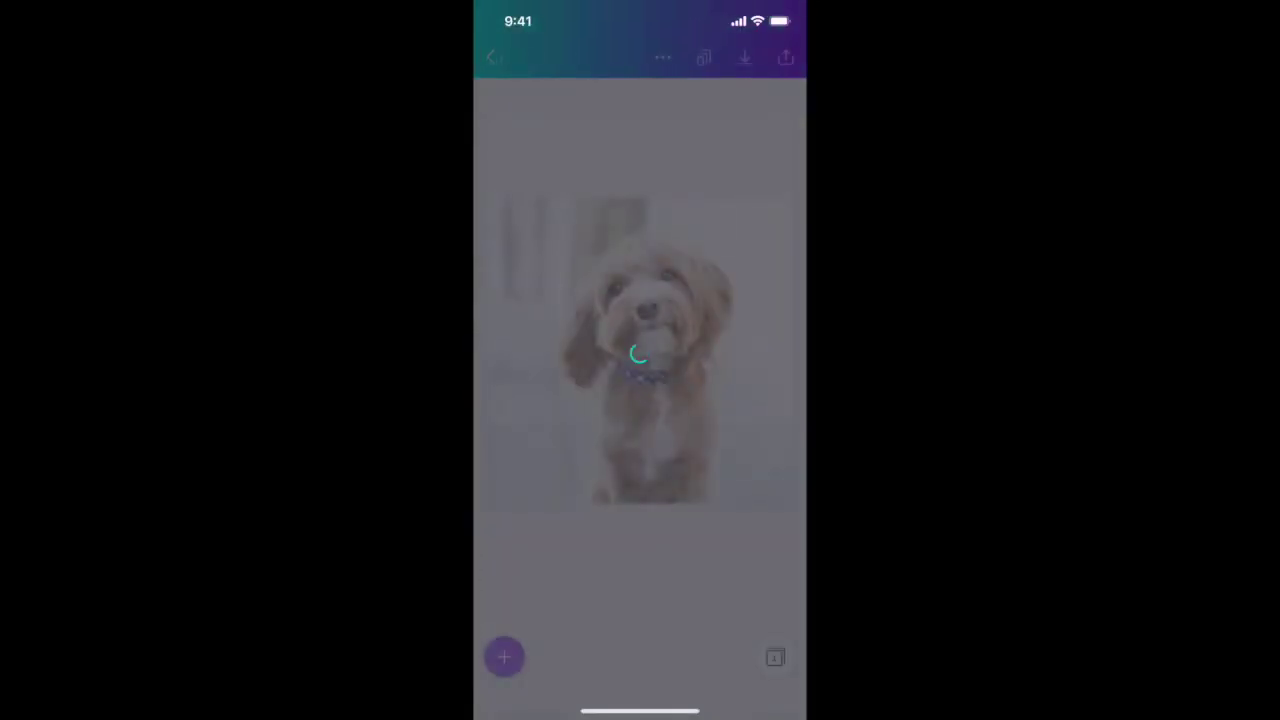
- Remove the background from the curly brown dog photo with the BG Remover effect
{"action": "left_click", "coordinate": [640, 350]}
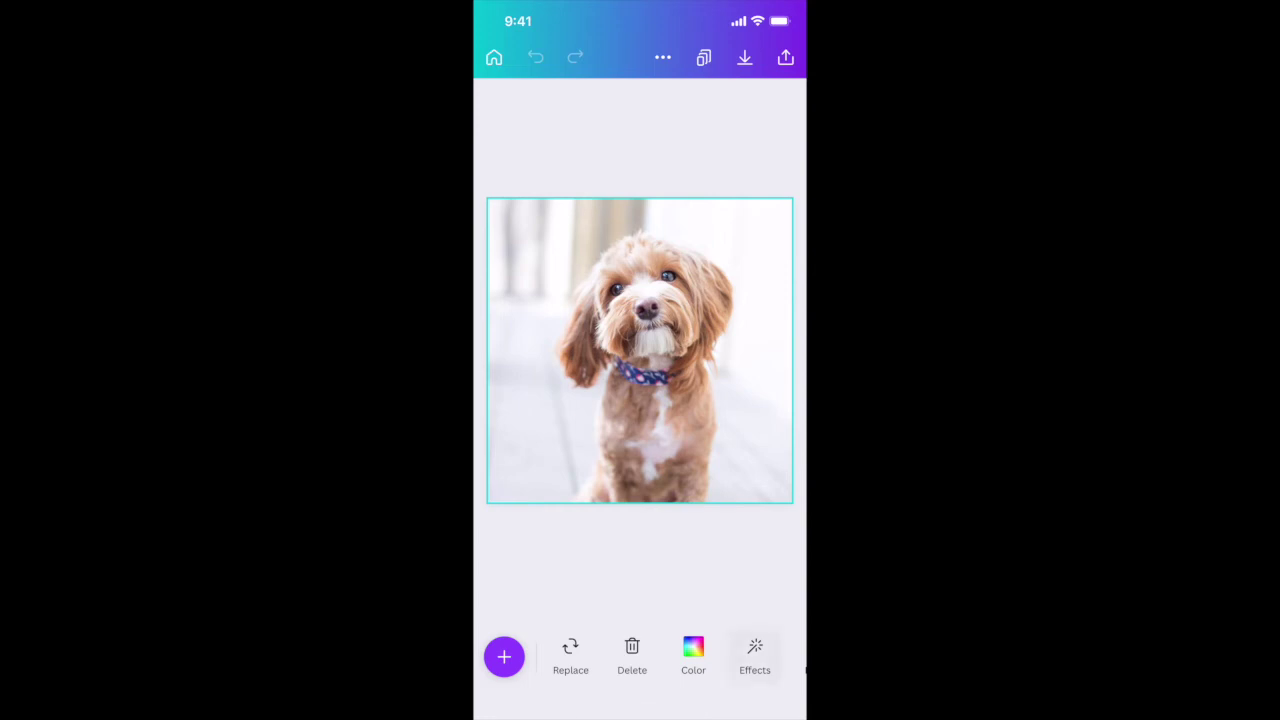
{"action": "left_click", "coordinate": [755, 657]}
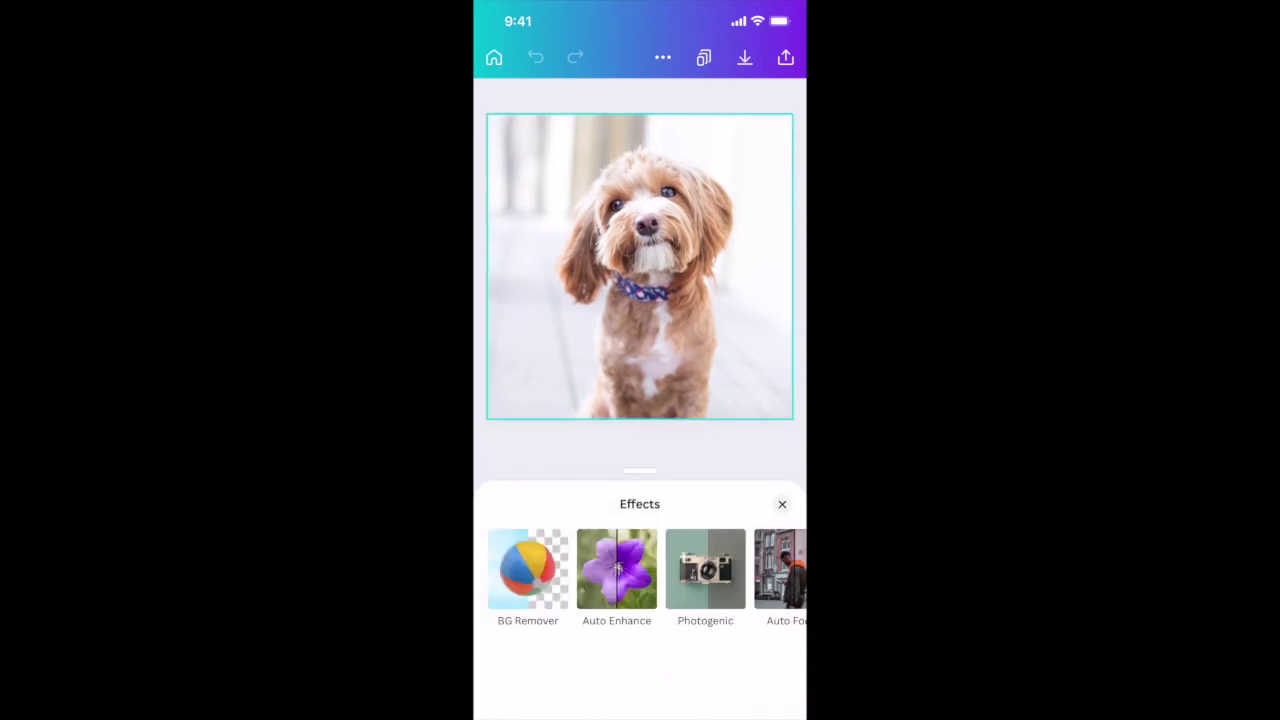
{"action": "left_click", "coordinate": [527, 568]}
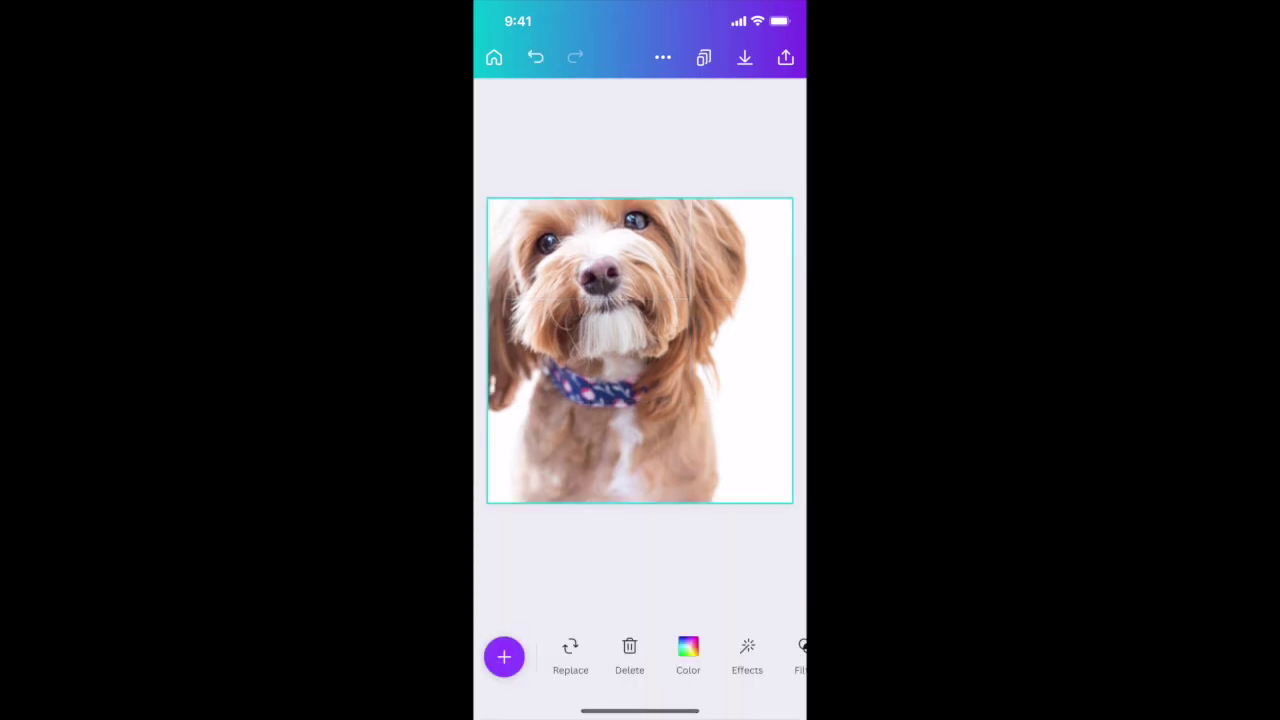
{"action": "scroll", "coordinate": [640, 656], "scroll_direction": "right", "scroll_amount": 3}
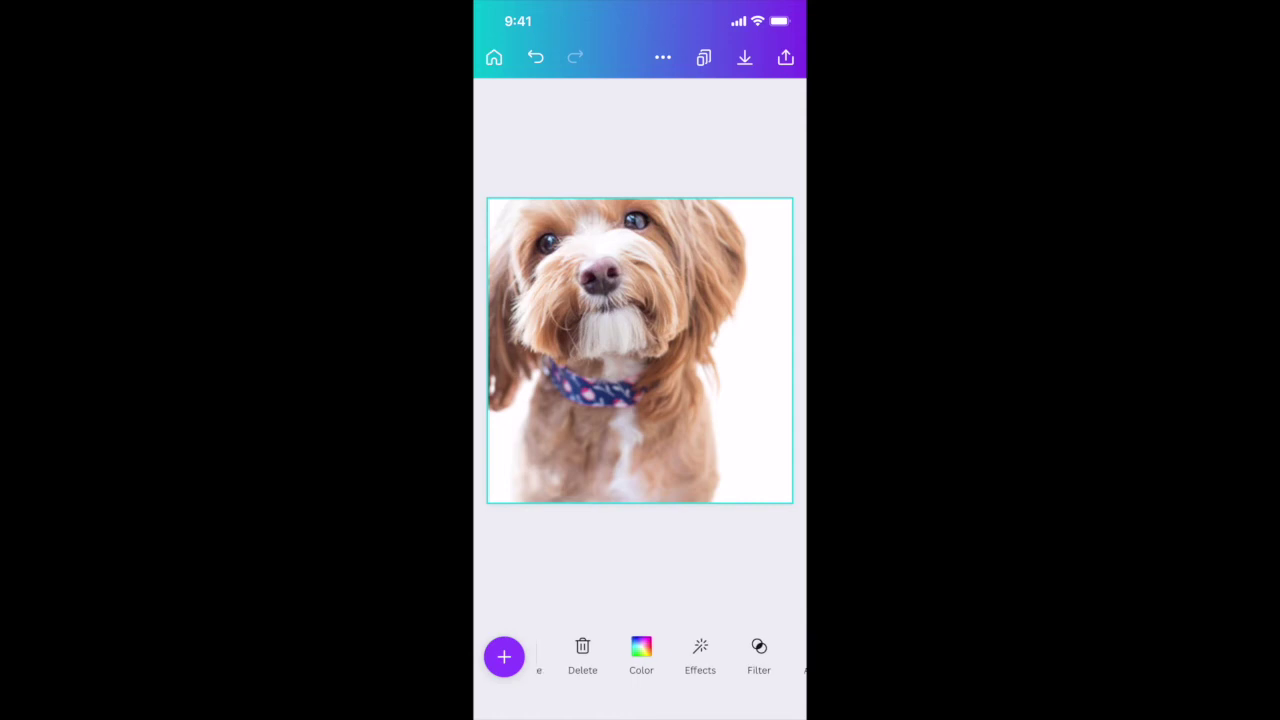
{"action": "left_click", "coordinate": [706, 656]}
{"action": "scroll", "coordinate": [640, 656], "scroll_direction": "right", "scroll_amount": 3}
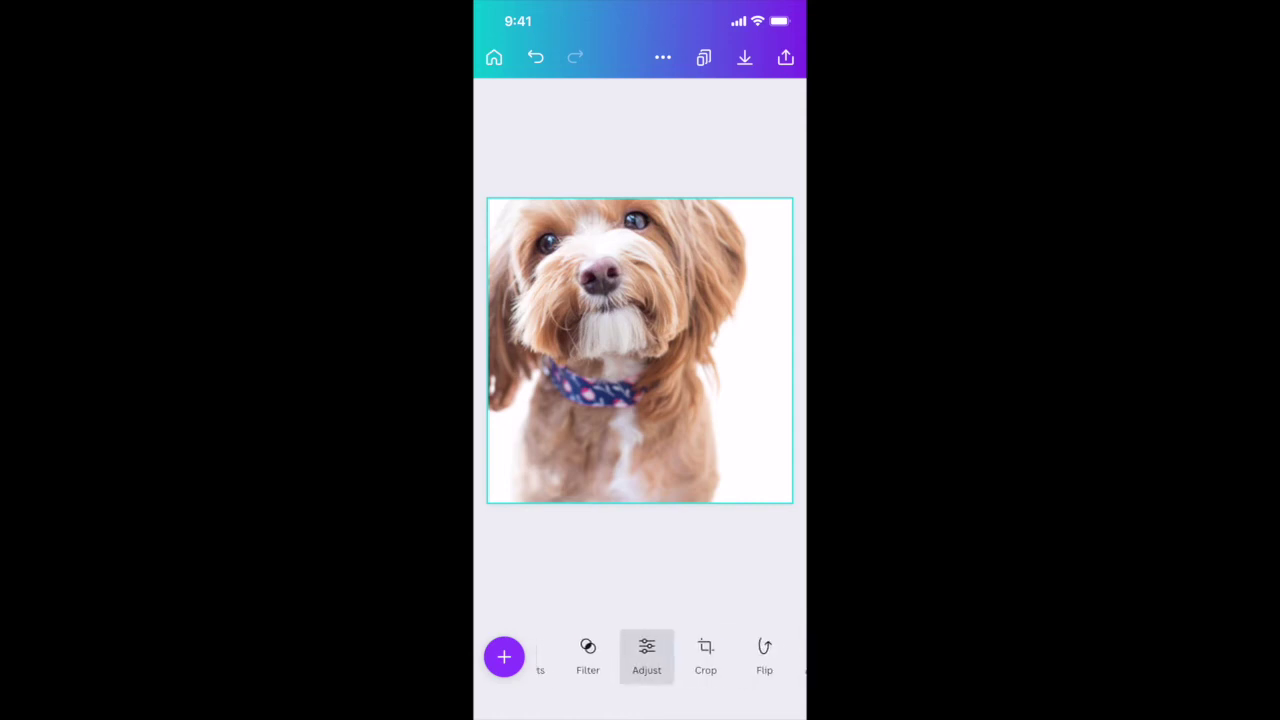
{"action": "left_click", "coordinate": [504, 656]}
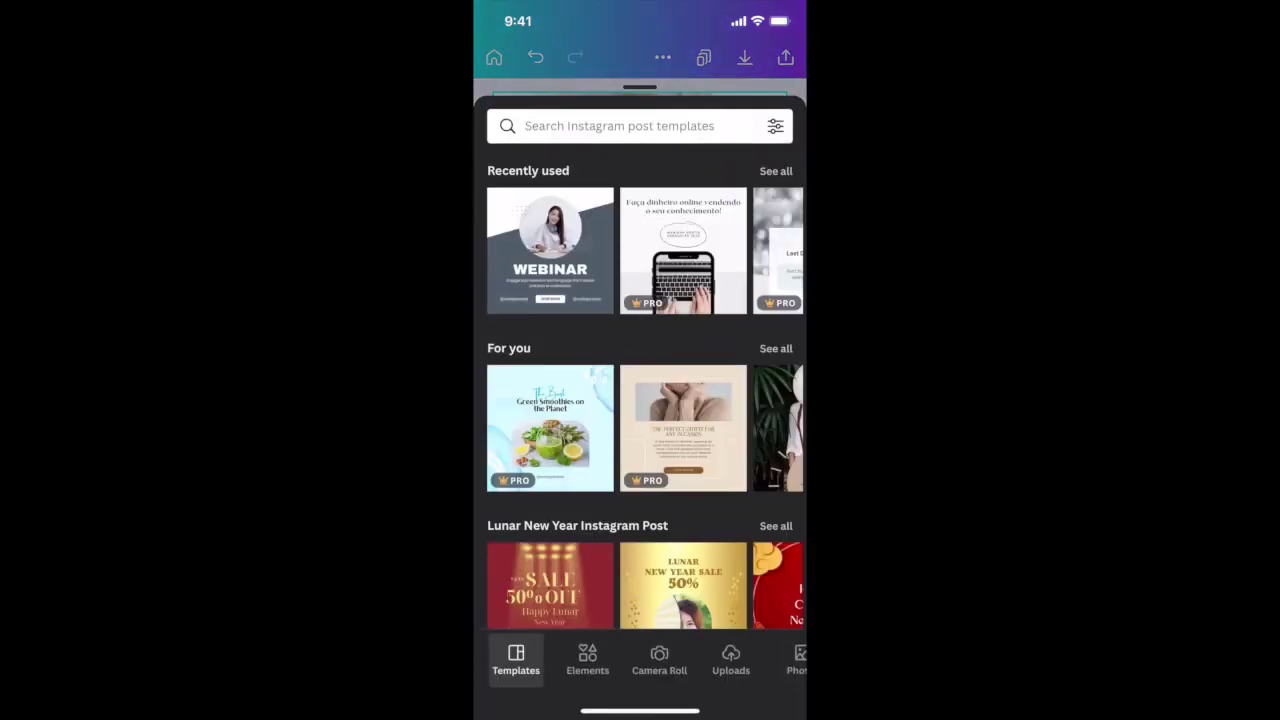
{"action": "scroll", "coordinate": [643, 387], "scroll_direction": "down", "scroll_amount": 5}
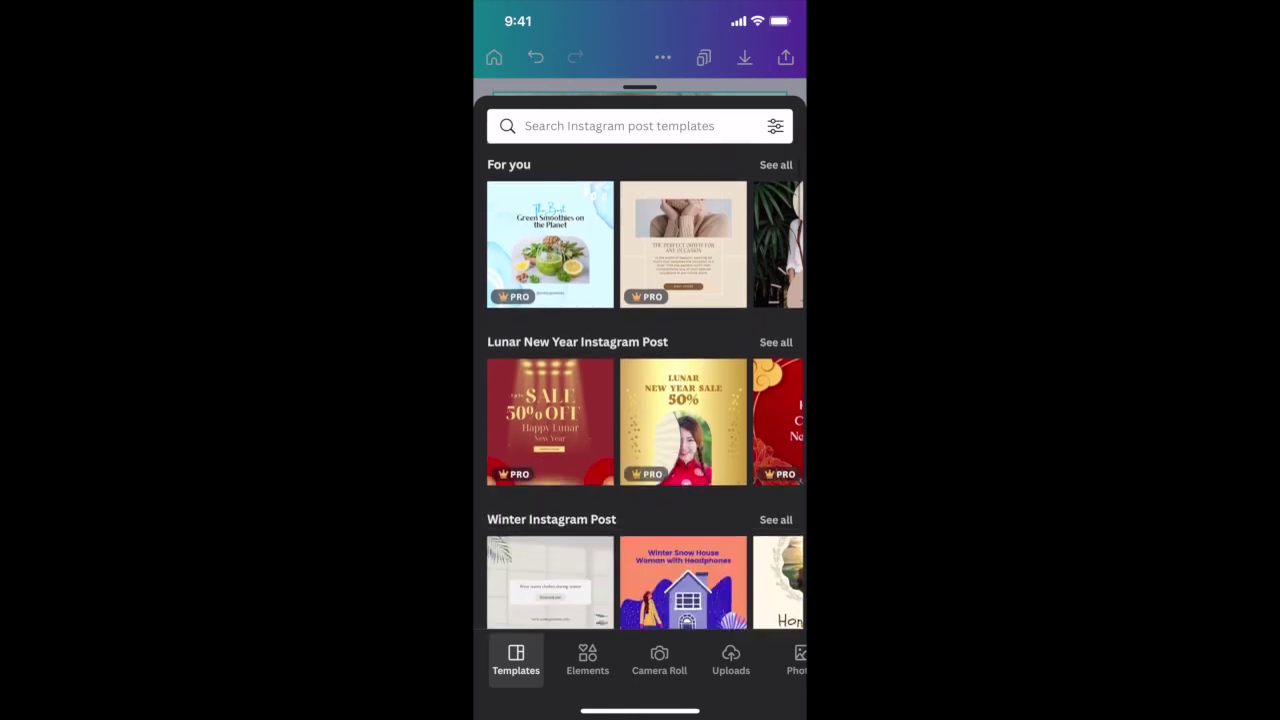
{"action": "scroll", "coordinate": [646, 385], "scroll_direction": "up", "scroll_amount": 5}
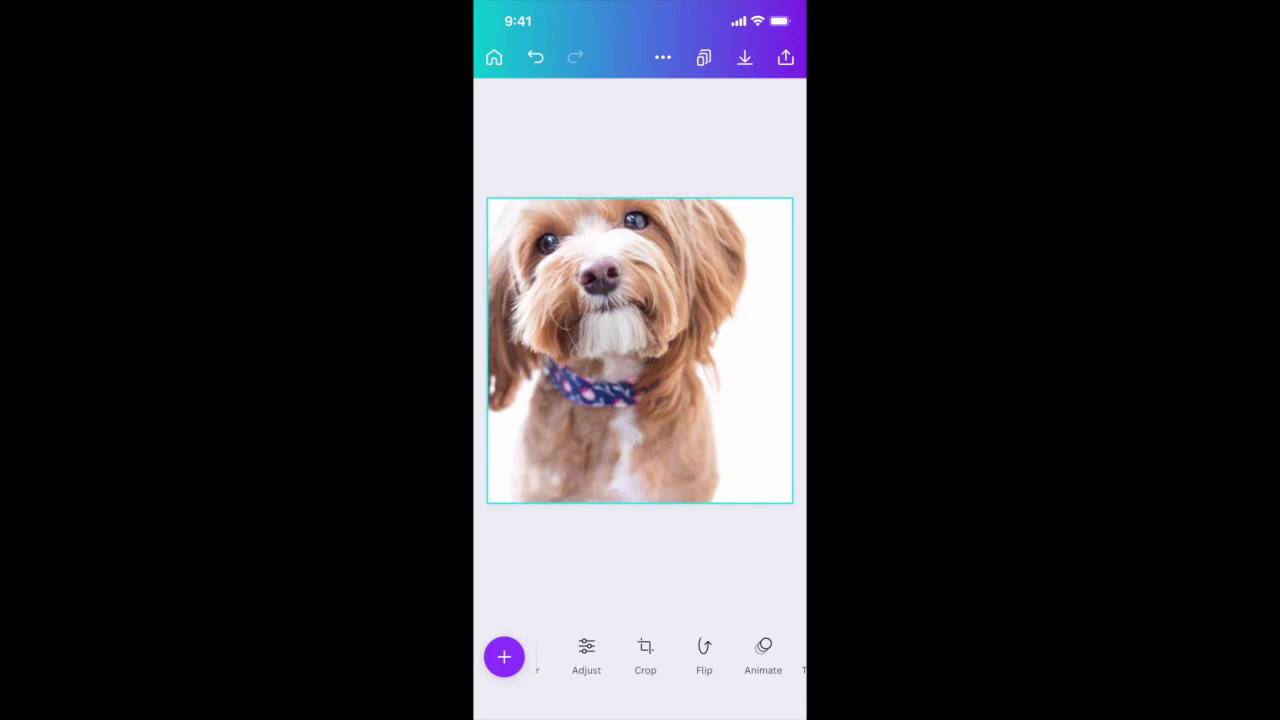
- Download the dog cutout design as a PNG at size 1 with a transparent background
{"action": "left_click", "coordinate": [785, 57]}
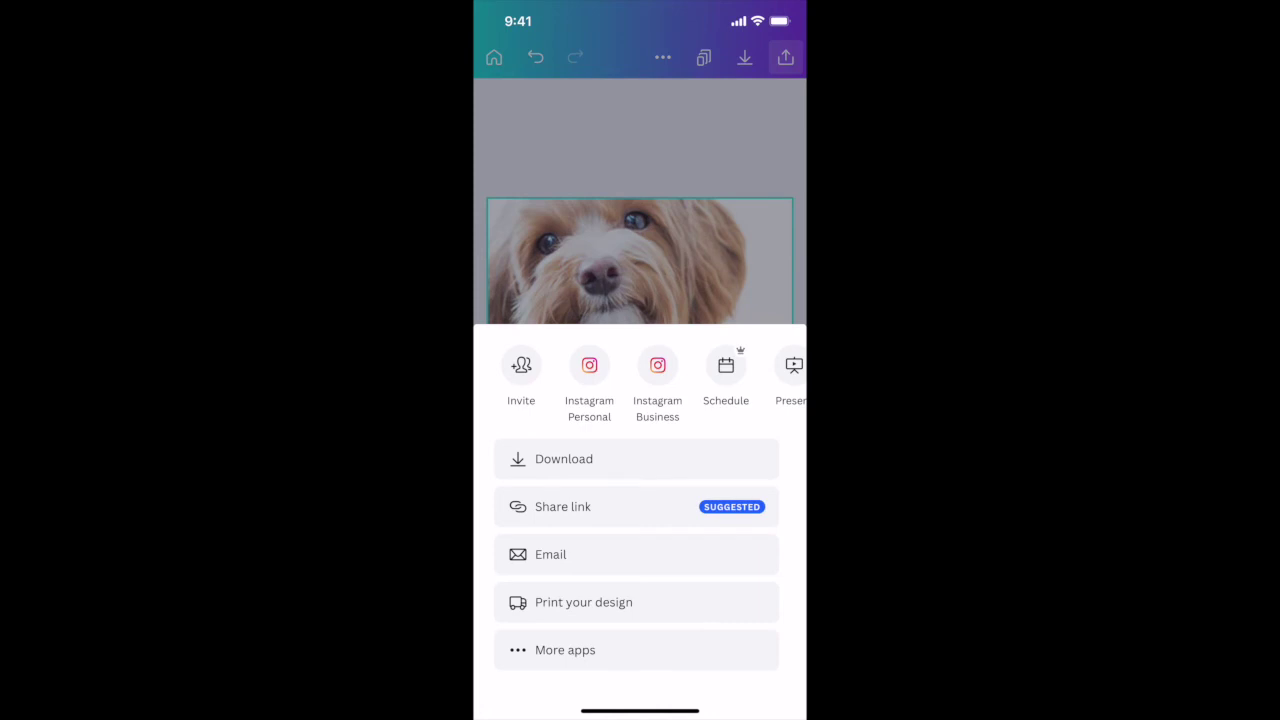
{"action": "left_click", "coordinate": [600, 458]}
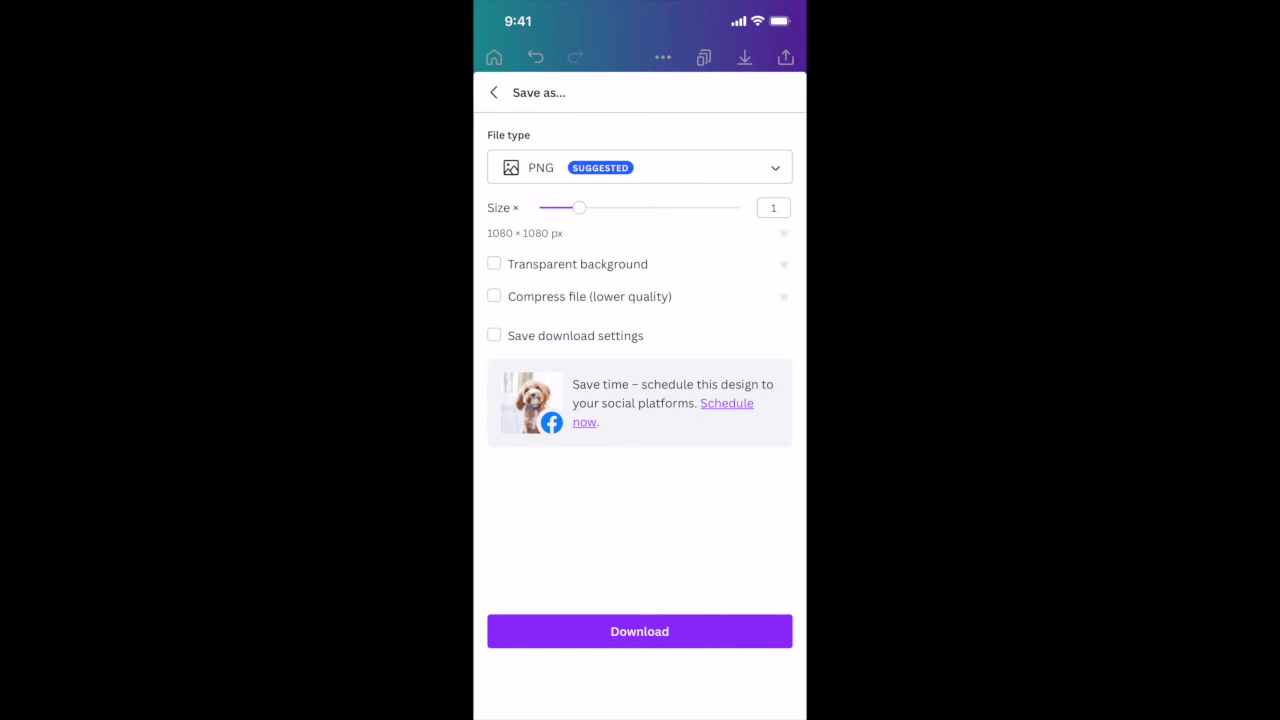
{"action": "left_click", "coordinate": [494, 263]}
{"action": "left_click", "coordinate": [639, 631]}
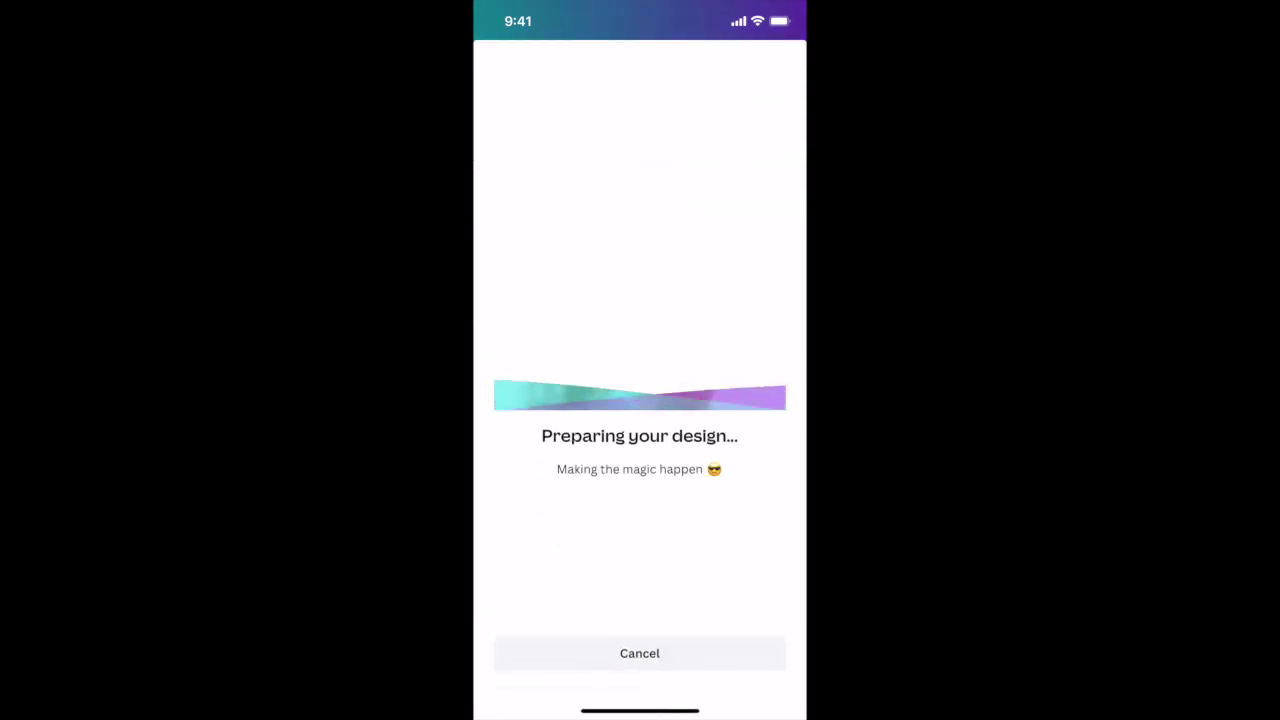